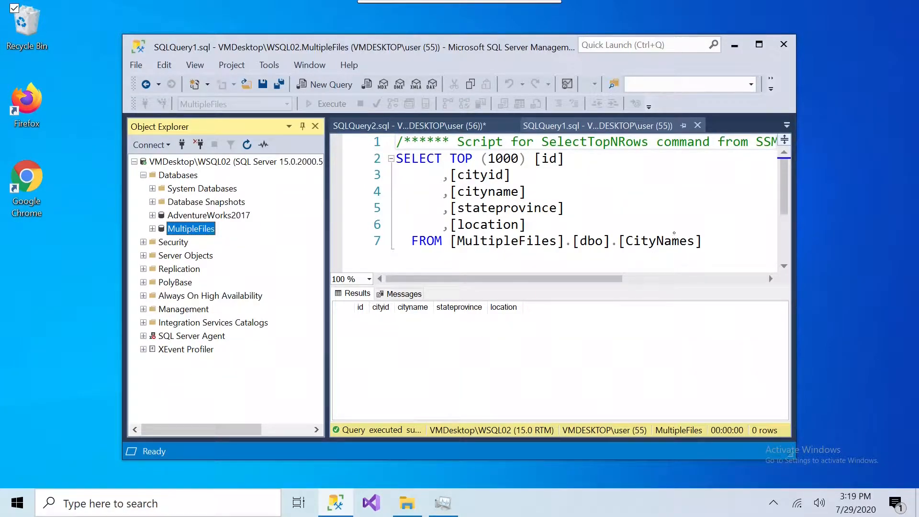
Step: Run the SELECT query on the CityNames table of the MultipleFiles database to examine its columns and contents
{"action": "left_click_drag", "start_coordinate": [529, 224], "coordinate": [397, 175]}
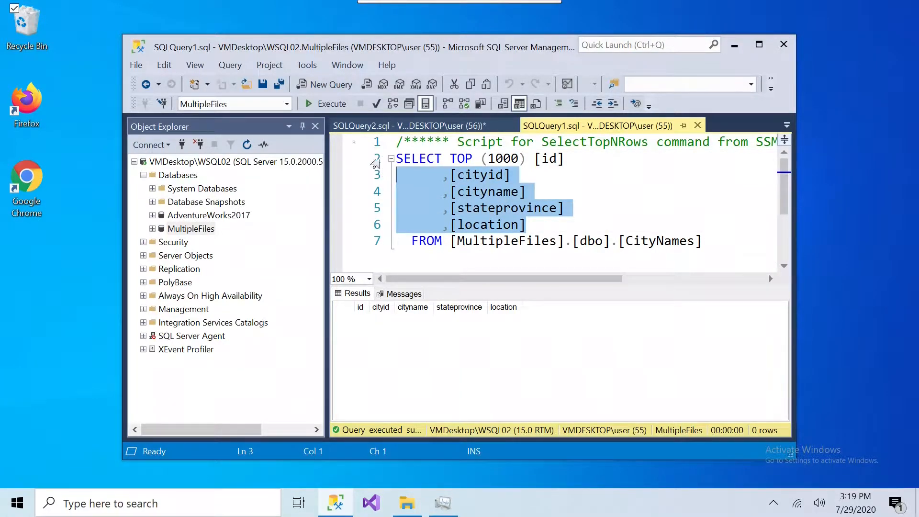
{"action": "left_click", "coordinate": [326, 104]}
{"action": "left_click", "coordinate": [582, 191]}
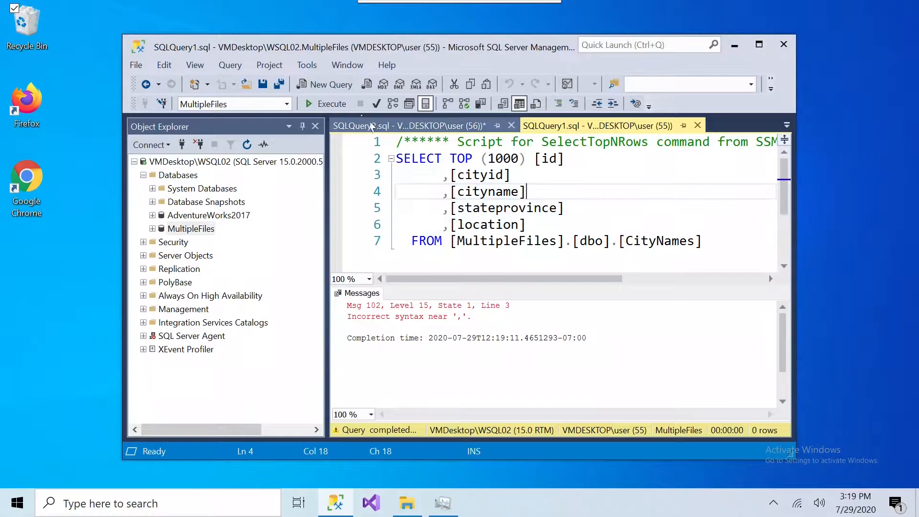
{"action": "left_click", "coordinate": [336, 104]}
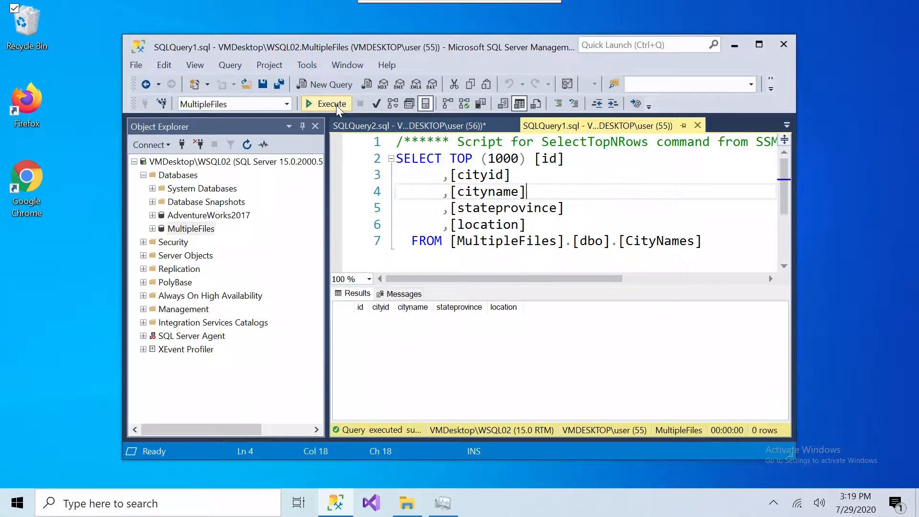
Step: Open Cities_A.xlsx, Cities_B.xlsx and Cities_C.xlsx from the Import folder on drive D and examine their columns and rows
{"action": "left_click", "coordinate": [407, 506]}
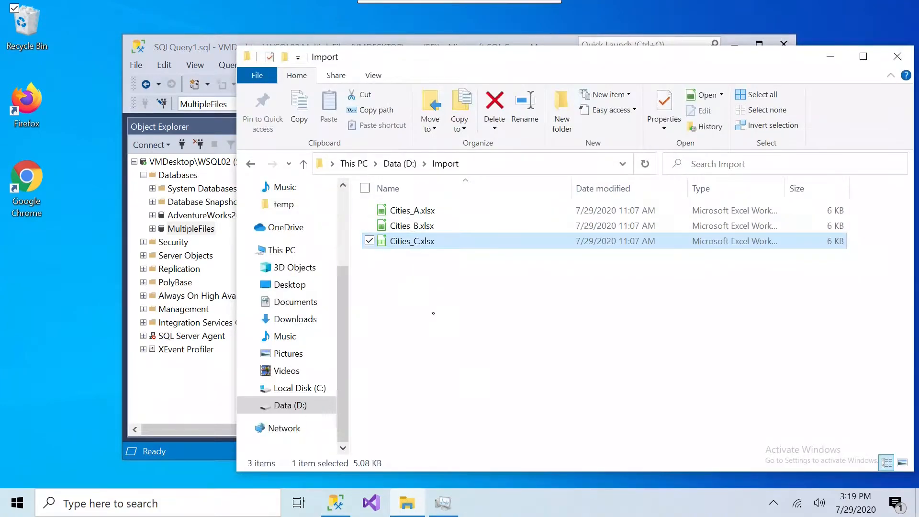
{"action": "left_click", "coordinate": [433, 313]}
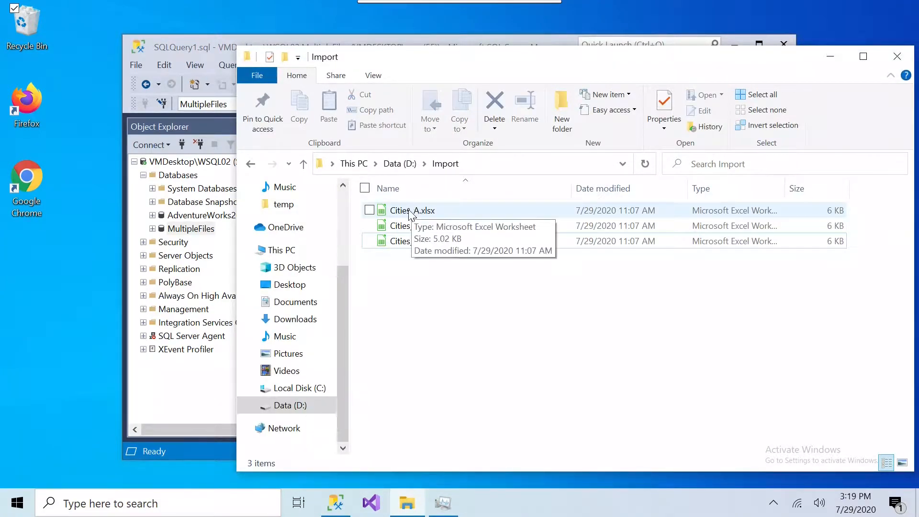
{"action": "double_click", "coordinate": [409, 212]}
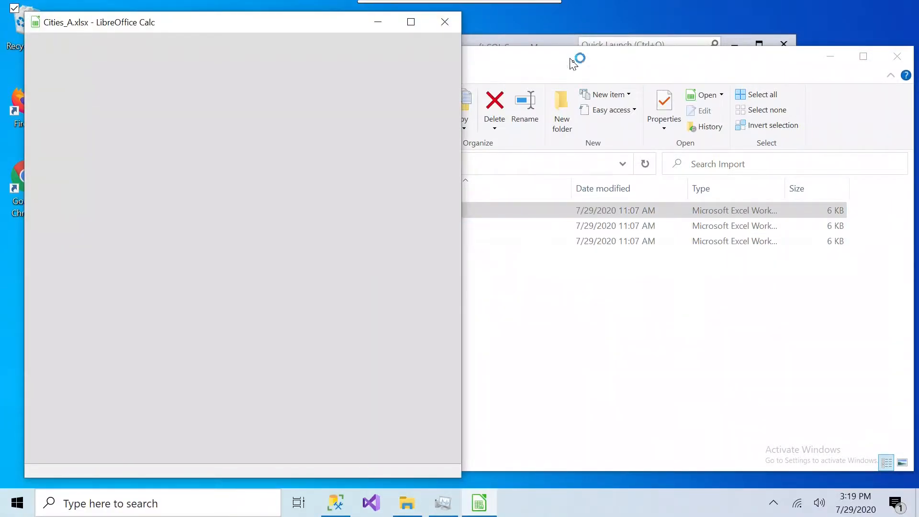
{"action": "left_click", "coordinate": [573, 63]}
{"action": "left_click_drag", "start_coordinate": [911, 100], "coordinate": [789, 96]}
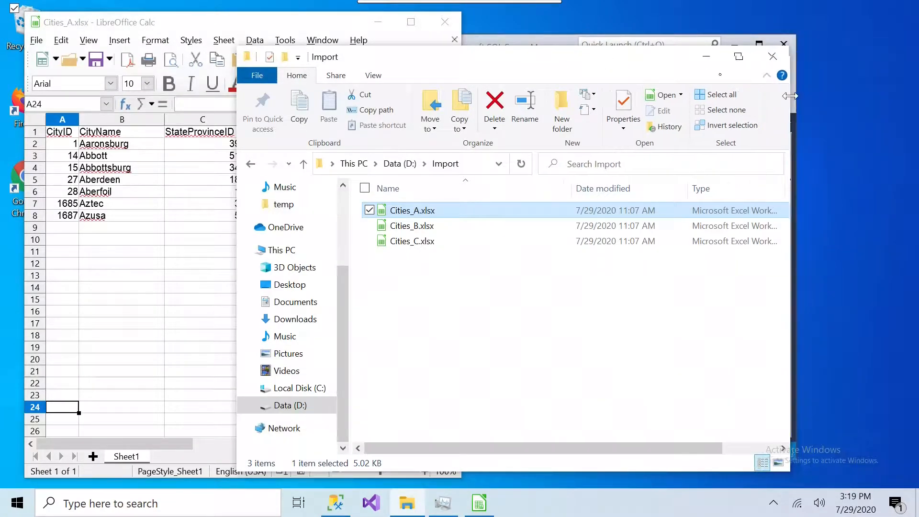
{"action": "left_click_drag", "start_coordinate": [663, 59], "coordinate": [799, 50]}
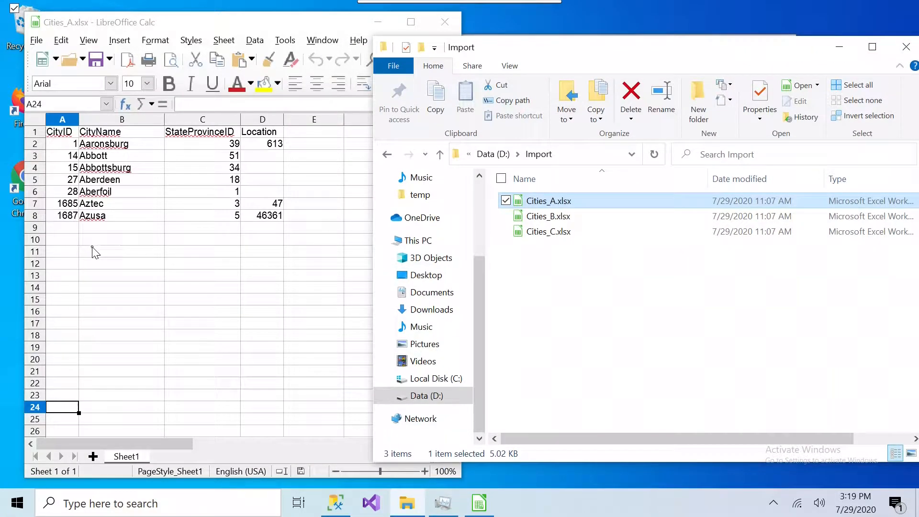
{"action": "double_click", "coordinate": [530, 218]}
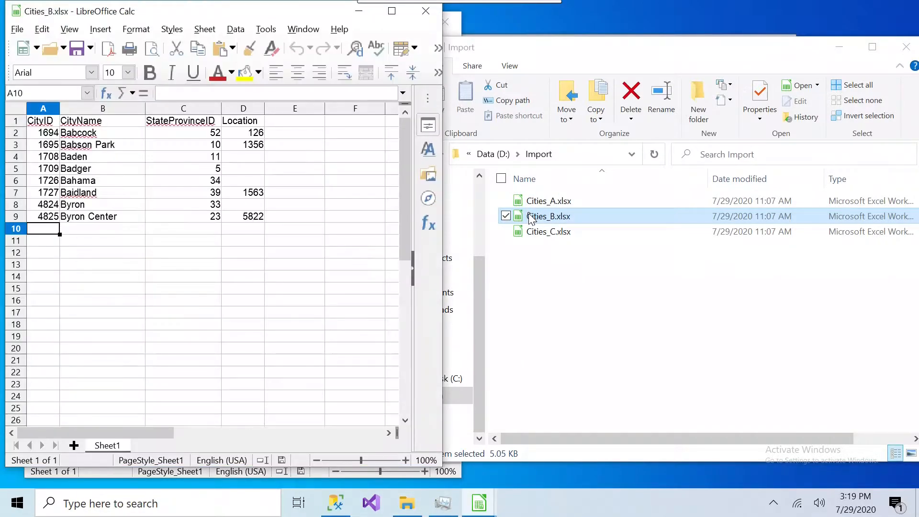
{"action": "double_click", "coordinate": [577, 235]}
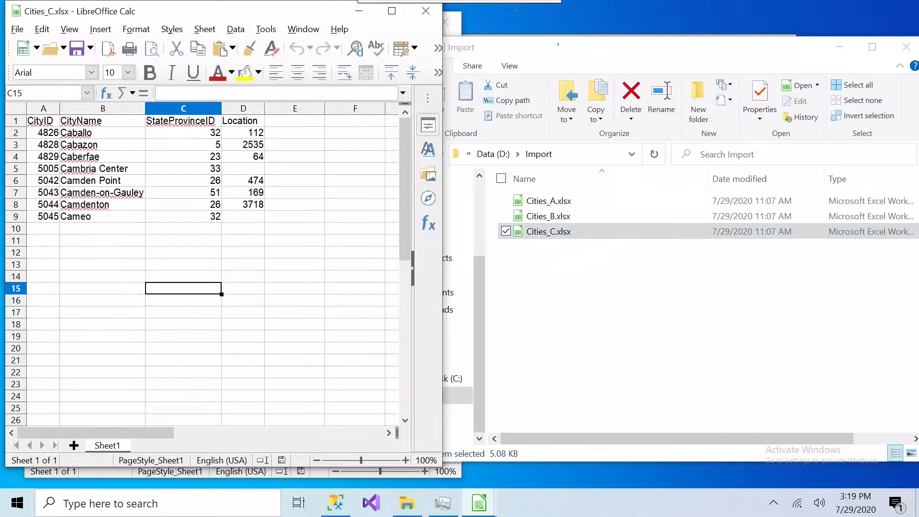
Step: Close the three city workbooks and minimize the Import folder window
{"action": "left_click", "coordinate": [427, 13]}
{"action": "left_click", "coordinate": [448, 24]}
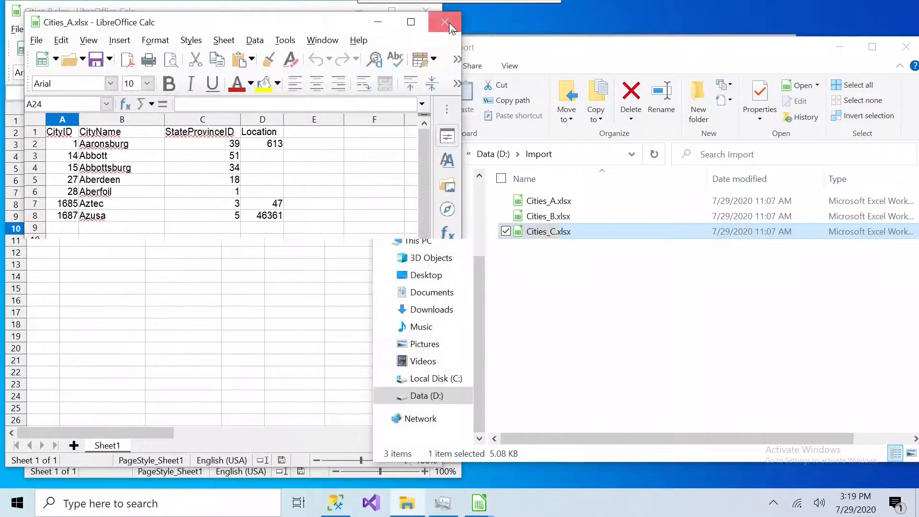
{"action": "left_click", "coordinate": [429, 14]}
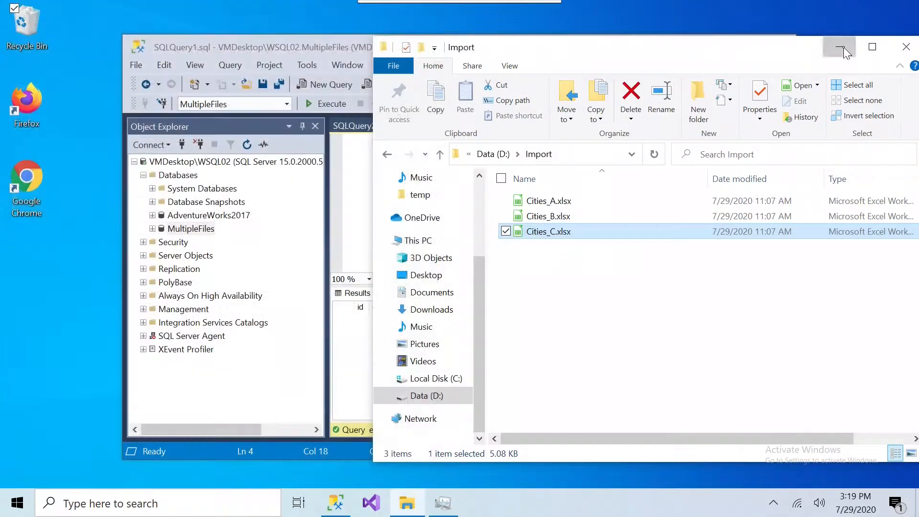
{"action": "left_click", "coordinate": [838, 46]}
Step: In Visual Studio, close the Properties window and place an enlarged Foreach Loop Container on the widened control flow canvas
{"action": "left_click", "coordinate": [376, 499]}
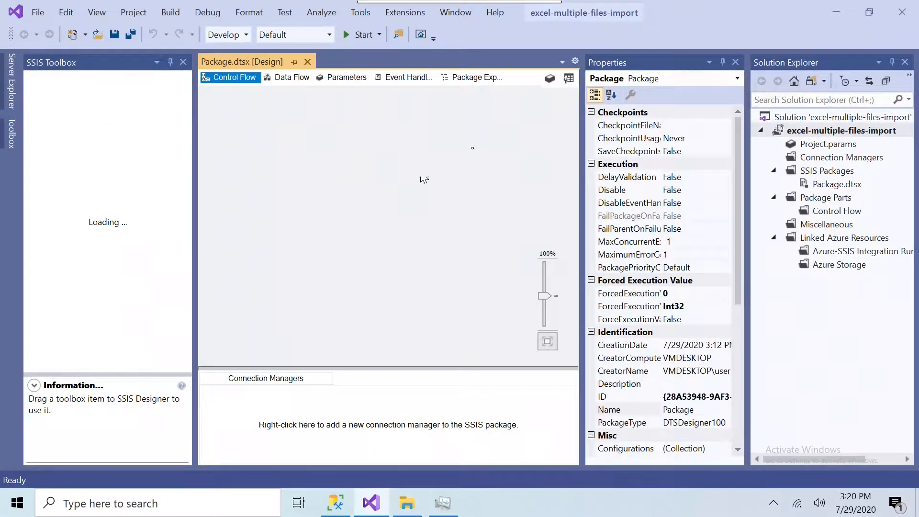
{"action": "left_click", "coordinate": [736, 61]}
{"action": "left_click_drag", "start_coordinate": [185, 180], "coordinate": [191, 279]}
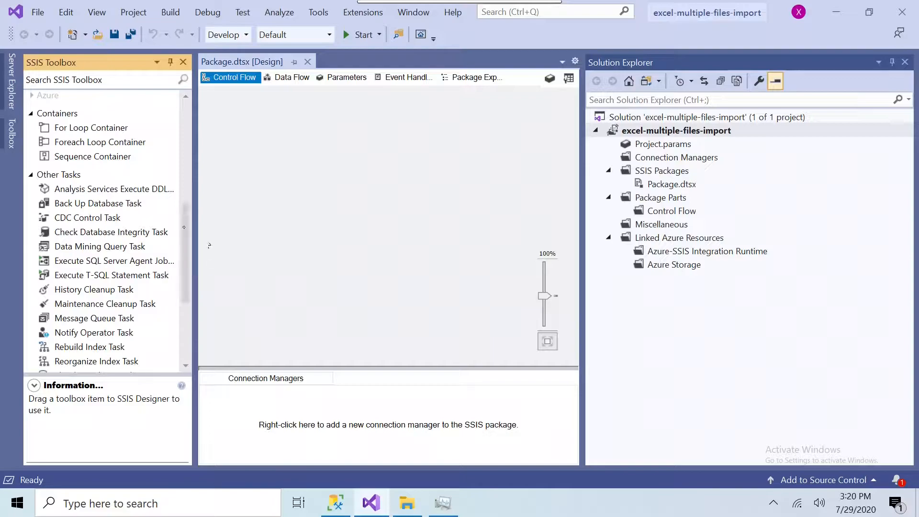
{"action": "left_click", "coordinate": [115, 143]}
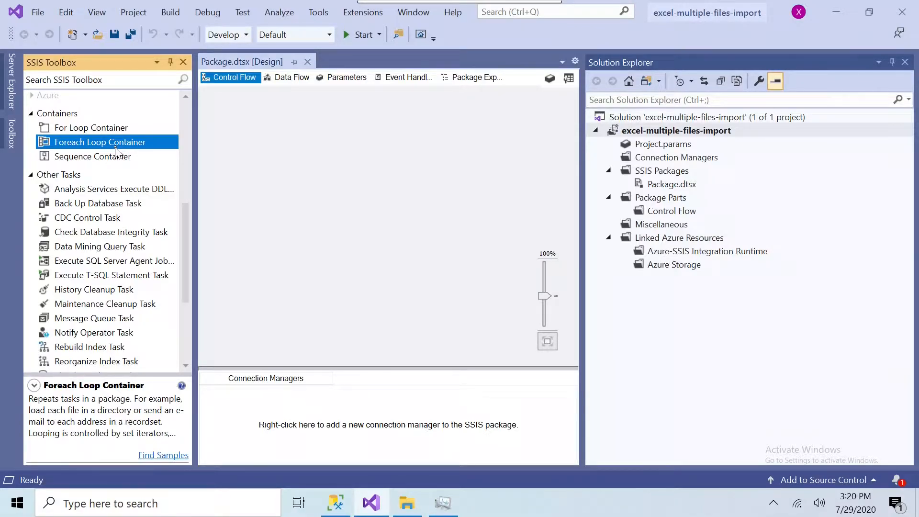
{"action": "left_click_drag", "start_coordinate": [119, 142], "coordinate": [275, 144]}
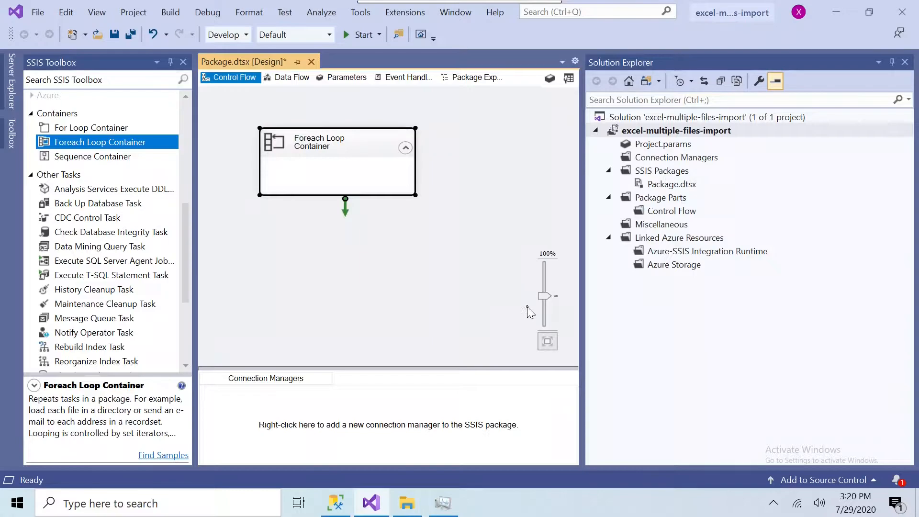
{"action": "left_click_drag", "start_coordinate": [583, 215], "coordinate": [745, 218]}
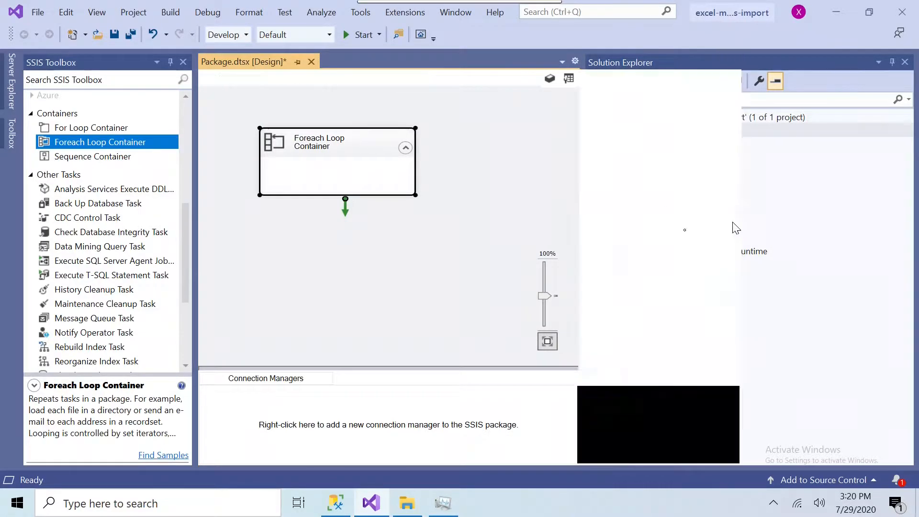
{"action": "left_click_drag", "start_coordinate": [415, 196], "coordinate": [576, 326]}
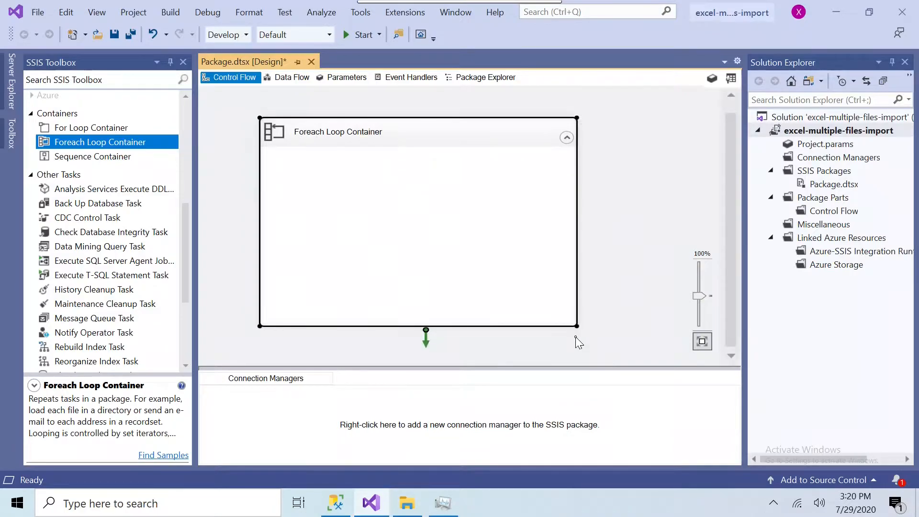
Step: Set the Foreach Loop Container's collection enumerator to Foreach File Enumerator
{"action": "double_click", "coordinate": [274, 131]}
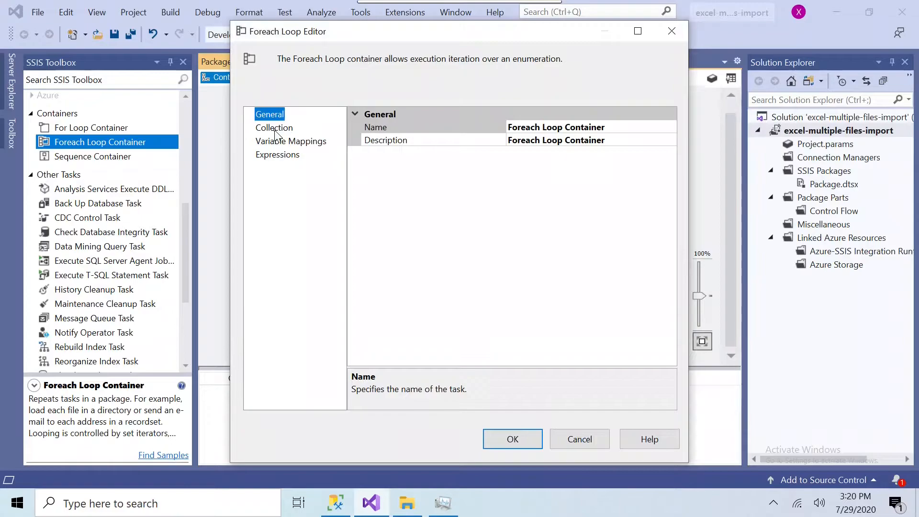
{"action": "left_click", "coordinate": [291, 128]}
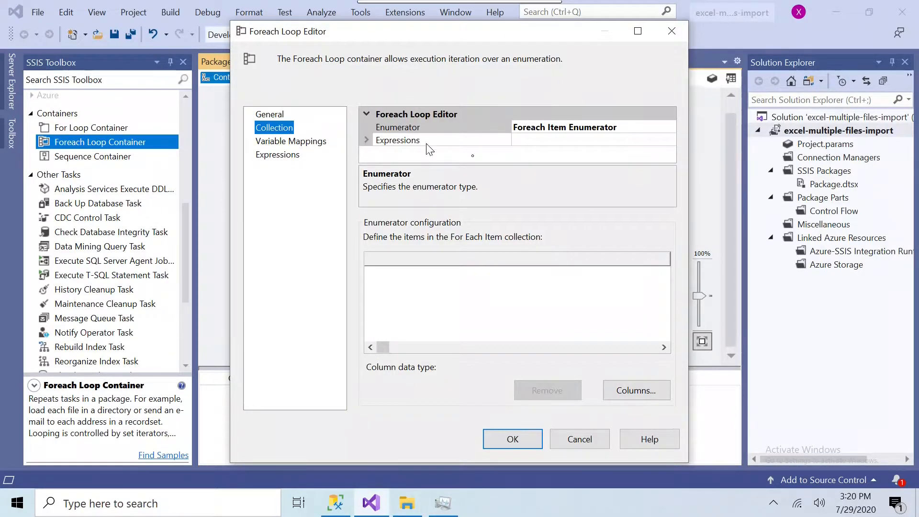
{"action": "left_click", "coordinate": [669, 128]}
{"action": "left_click", "coordinate": [670, 127]}
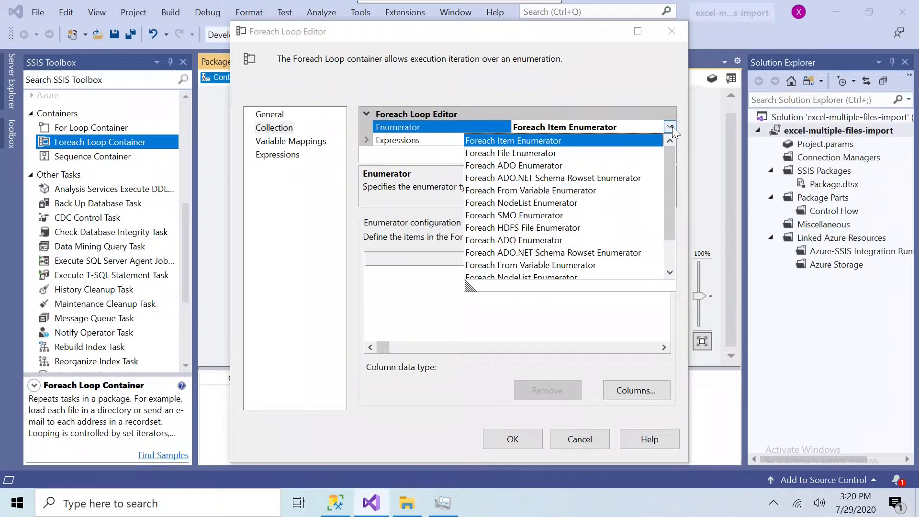
{"action": "mouse_move", "coordinate": [673, 167]}
{"action": "left_mouse_down"}
{"action": "mouse_move", "coordinate": [673, 205]}
{"action": "mouse_move", "coordinate": [668, 169]}
{"action": "left_mouse_up"}
{"action": "left_click", "coordinate": [543, 152]}
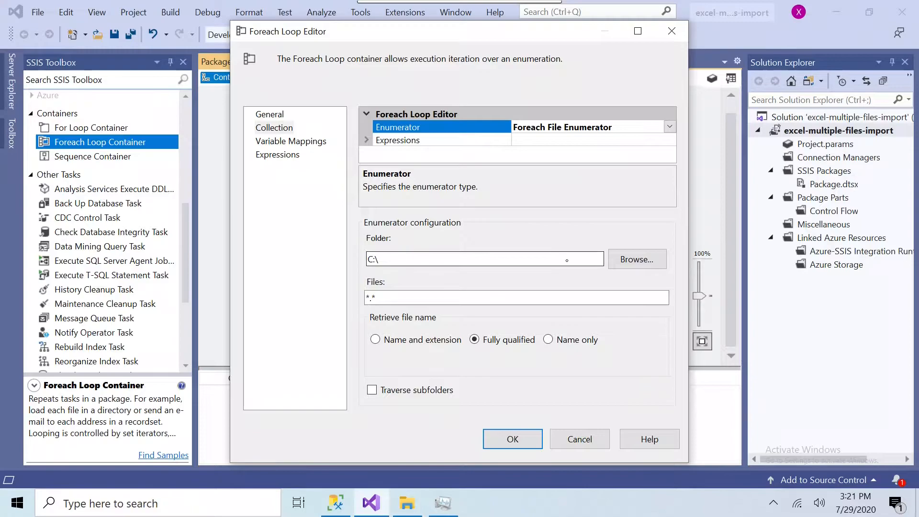
Step: Choose D:\Import as the folder whose files the loop enumerates
{"action": "left_click", "coordinate": [622, 261]}
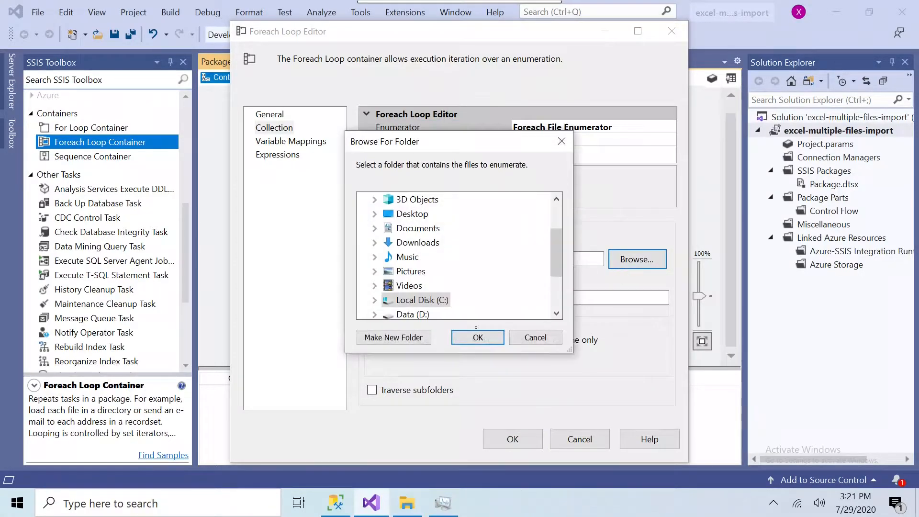
{"action": "scroll", "coordinate": [553, 302], "scroll_direction": "down", "scroll_amount": 2}
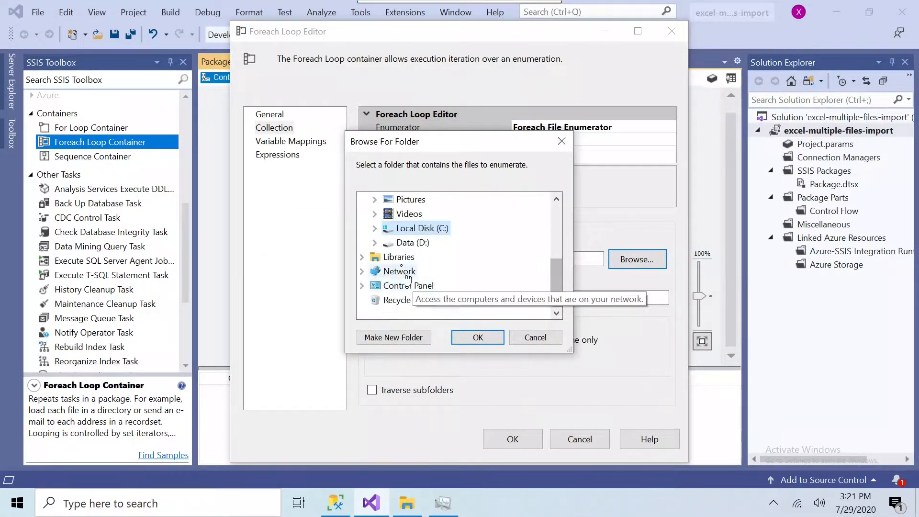
{"action": "left_click", "coordinate": [375, 242]}
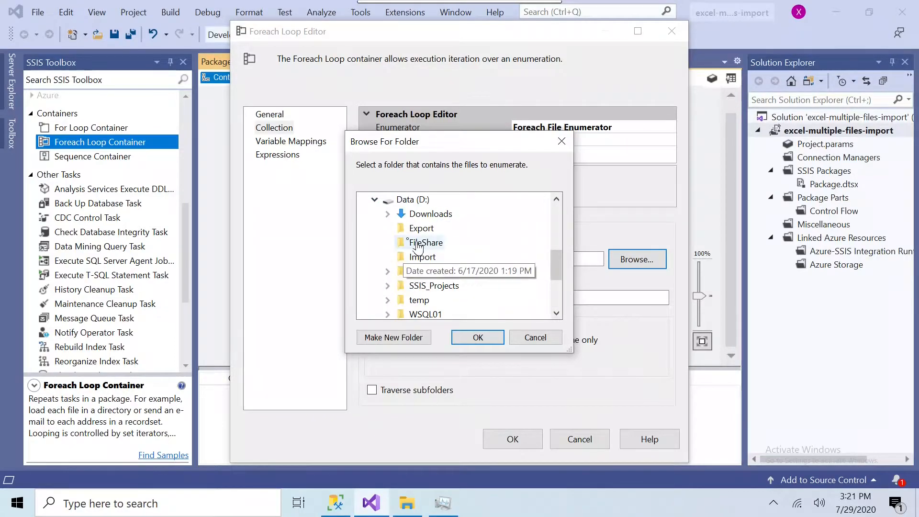
{"action": "left_click", "coordinate": [421, 256]}
{"action": "left_click", "coordinate": [478, 337]}
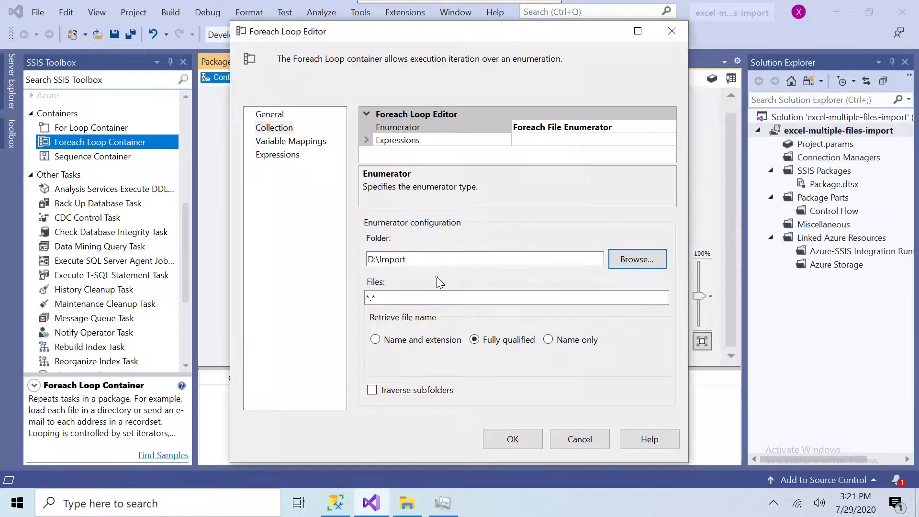
Step: Set the loop's file filter to *.xlsx and check it against the files in the Import folder
{"action": "left_click", "coordinate": [419, 301]}
{"action": "key", "text": "BackSpace"}
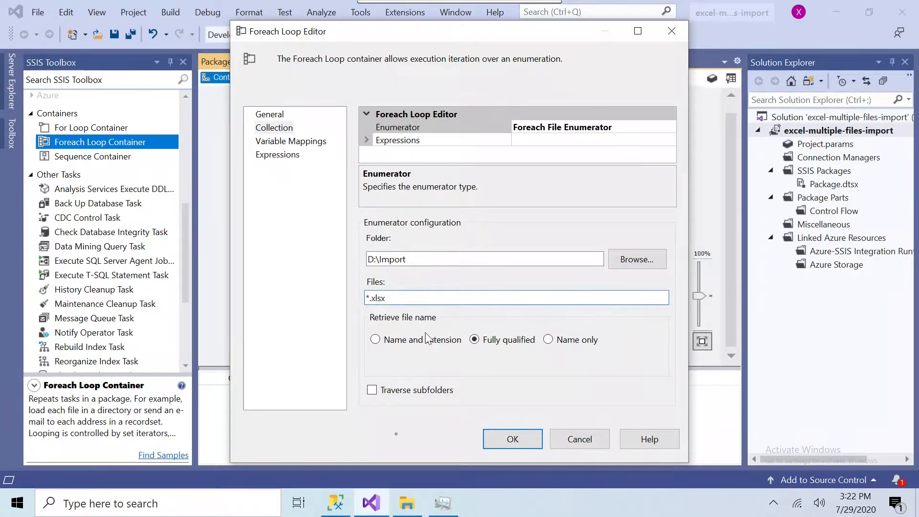
{"action": "left_click", "coordinate": [406, 503]}
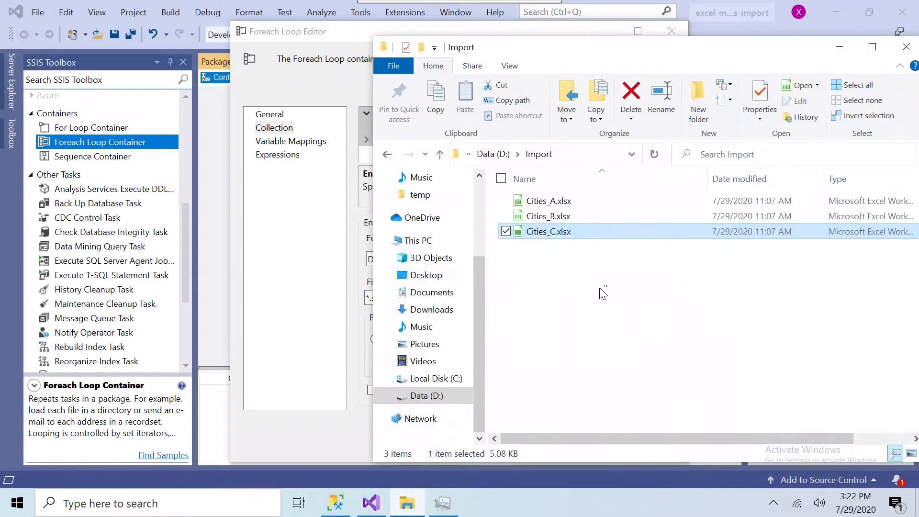
{"action": "left_click", "coordinate": [839, 47]}
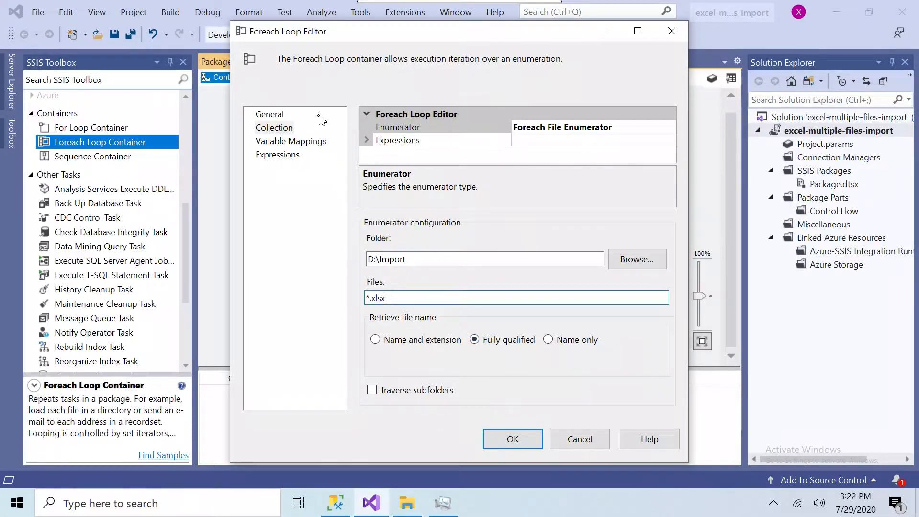
Step: Start a new variable in the loop's variable mappings and choose Package as its container
{"action": "left_click", "coordinate": [303, 146]}
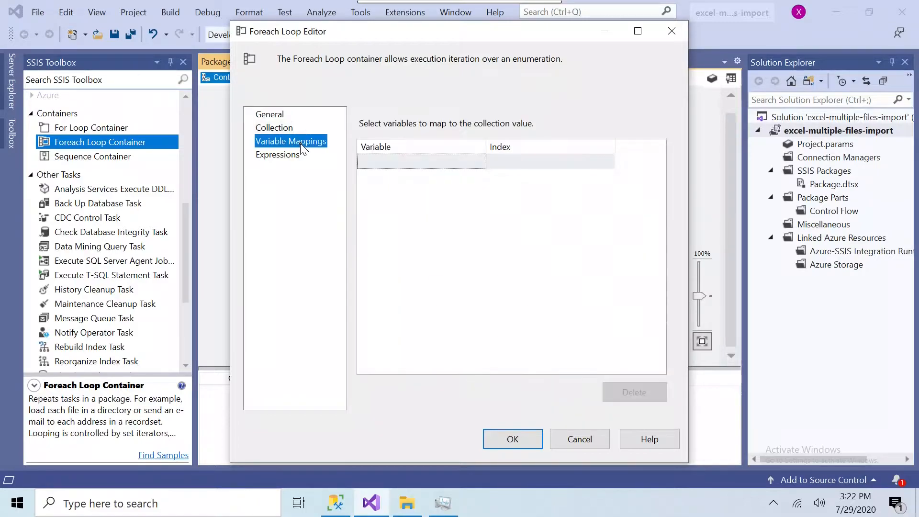
{"action": "left_click", "coordinate": [475, 164]}
{"action": "left_click", "coordinate": [478, 163]}
{"action": "left_click", "coordinate": [435, 176]}
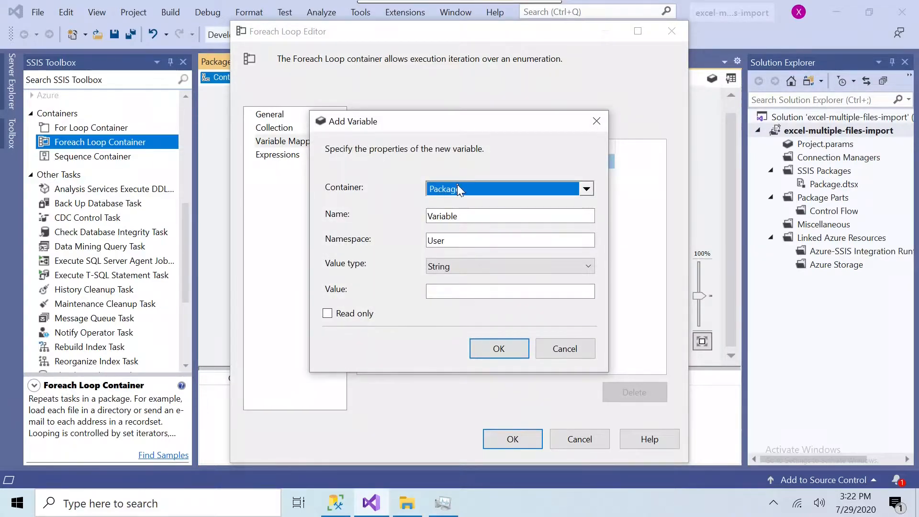
{"action": "left_click", "coordinate": [459, 188]}
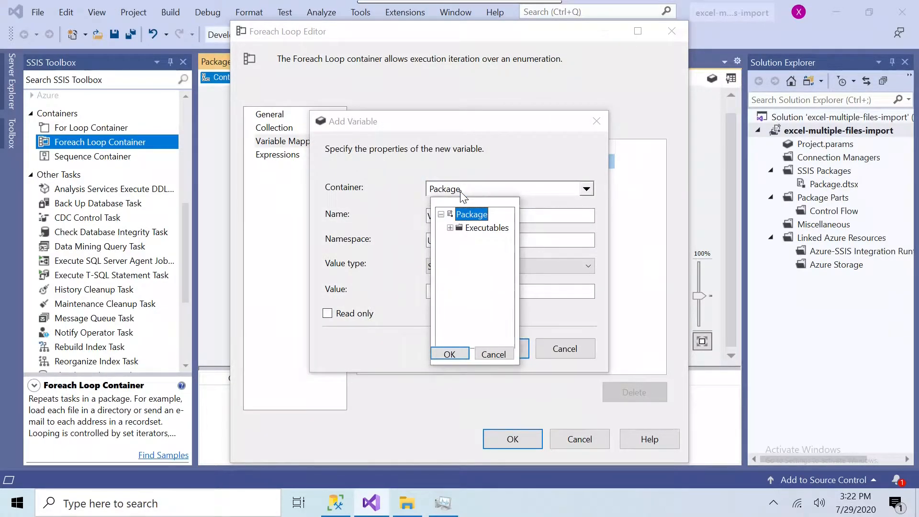
{"action": "left_click", "coordinate": [450, 228]}
{"action": "left_click", "coordinate": [488, 242]}
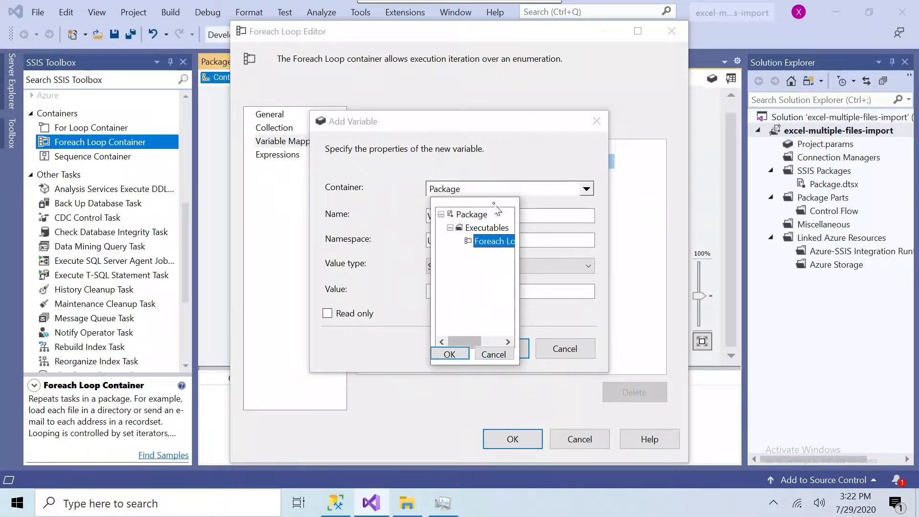
{"action": "left_click", "coordinate": [472, 216]}
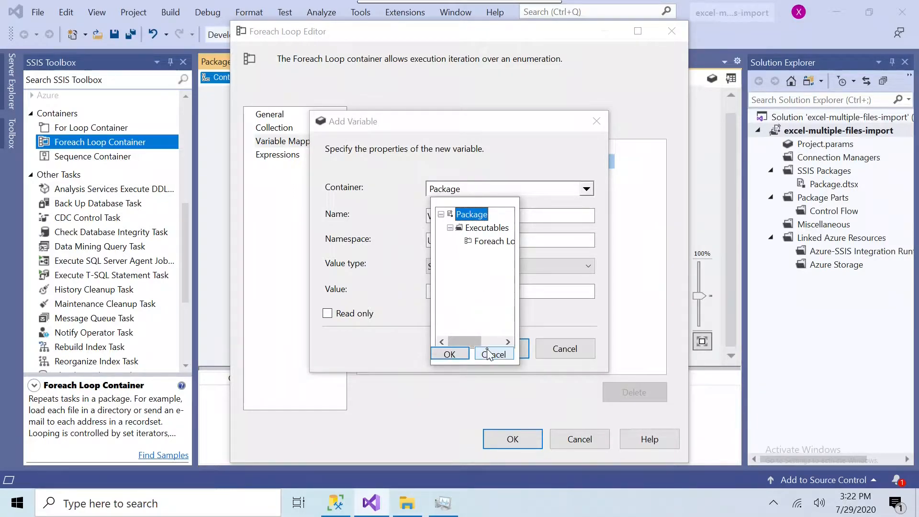
{"action": "left_click", "coordinate": [449, 355]}
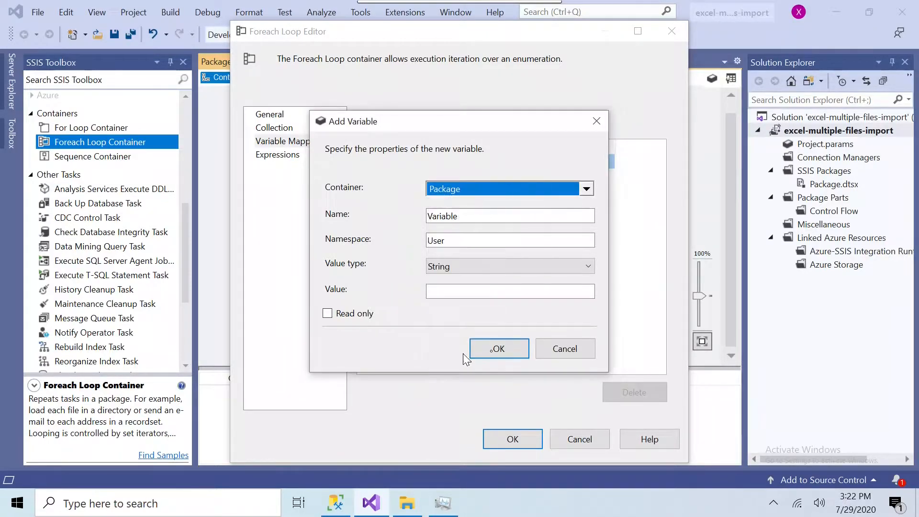
Step: Name the new variable var_filename in the User namespace with String type and an empty value, and accept the variable mapping and loop settings
{"action": "left_click_drag", "start_coordinate": [457, 216], "coordinate": [409, 216]}
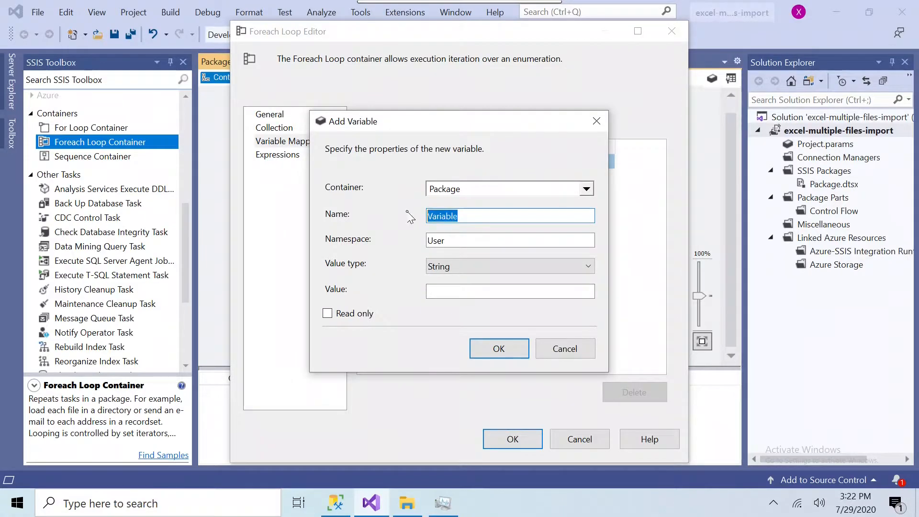
{"action": "type", "text": "var_filename"}
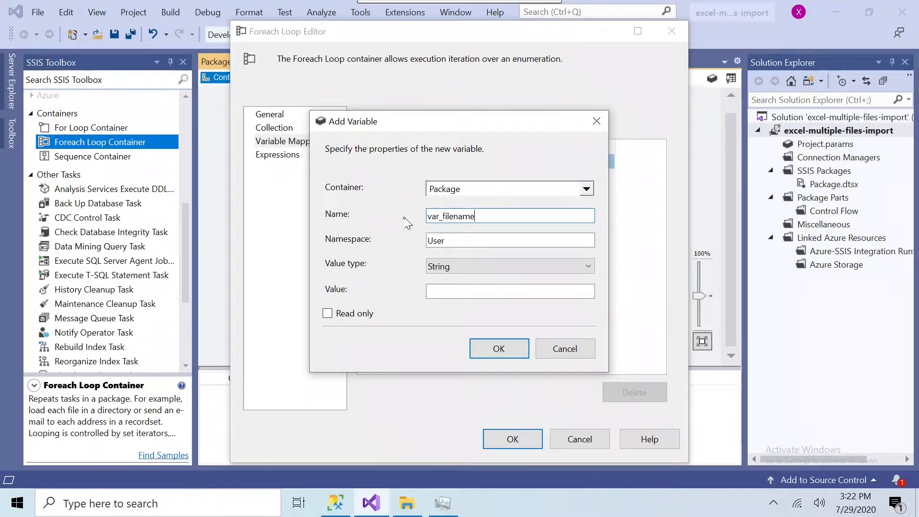
{"action": "left_click", "coordinate": [467, 241]}
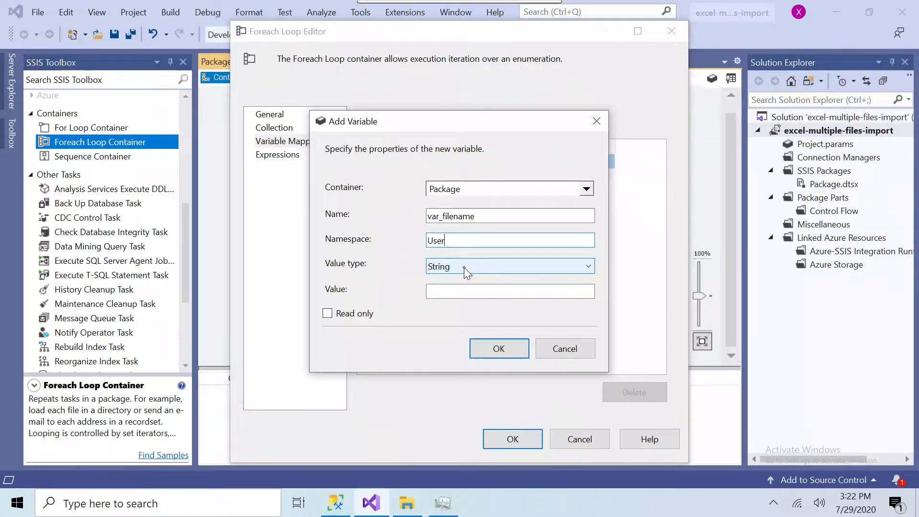
{"action": "left_click", "coordinate": [467, 291]}
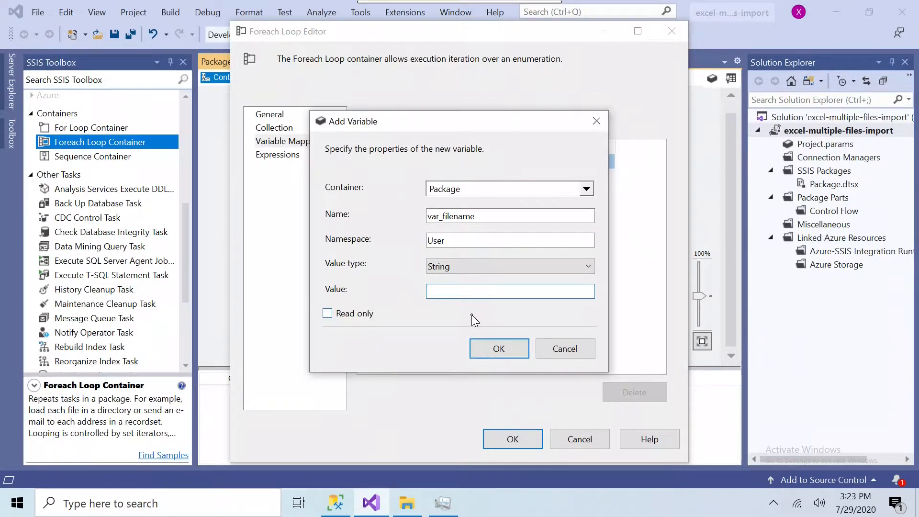
{"action": "left_click", "coordinate": [510, 355]}
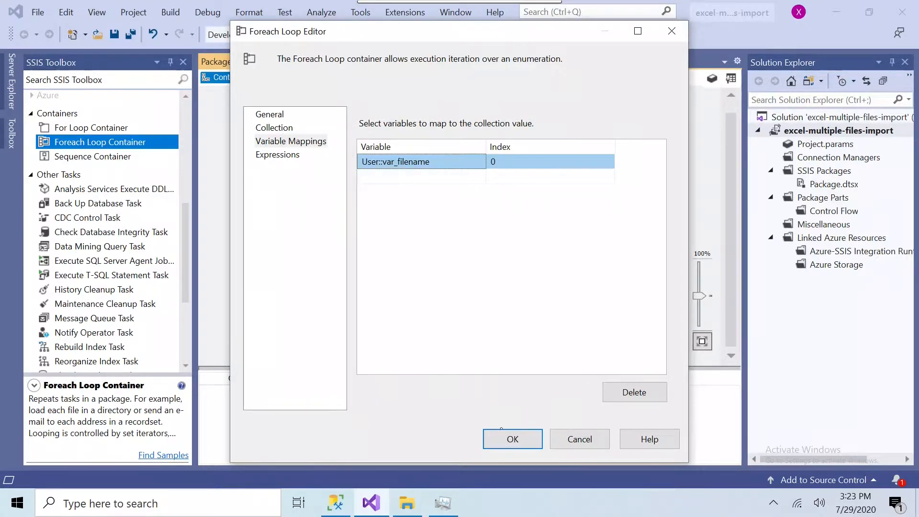
{"action": "left_click", "coordinate": [525, 438]}
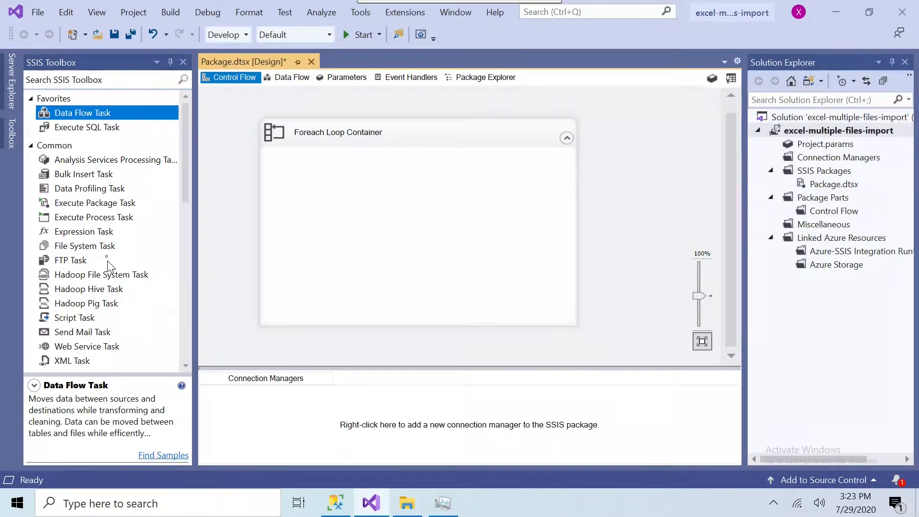
Step: Place a Script Task inside the Foreach Loop Container and set its ReadWriteVariables to User::var_filename
{"action": "mouse_move", "coordinate": [188, 162]}
{"action": "left_mouse_down"}
{"action": "mouse_move", "coordinate": [182, 228]}
{"action": "mouse_move", "coordinate": [187, 165]}
{"action": "left_mouse_up"}
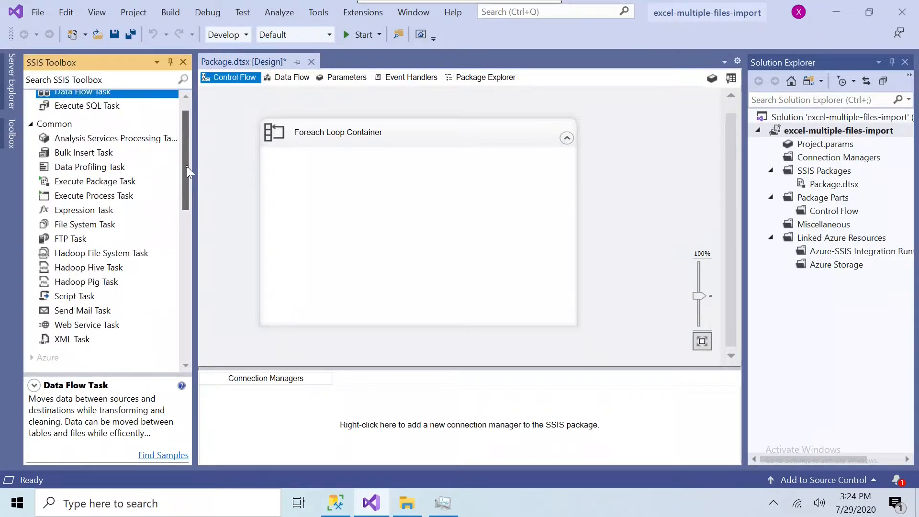
{"action": "left_click_drag", "start_coordinate": [76, 296], "coordinate": [321, 196]}
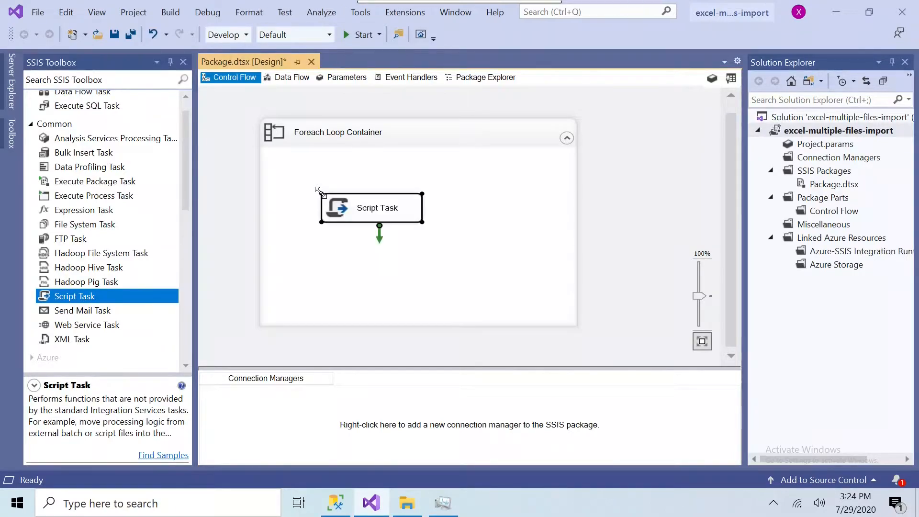
{"action": "double_click", "coordinate": [336, 211]}
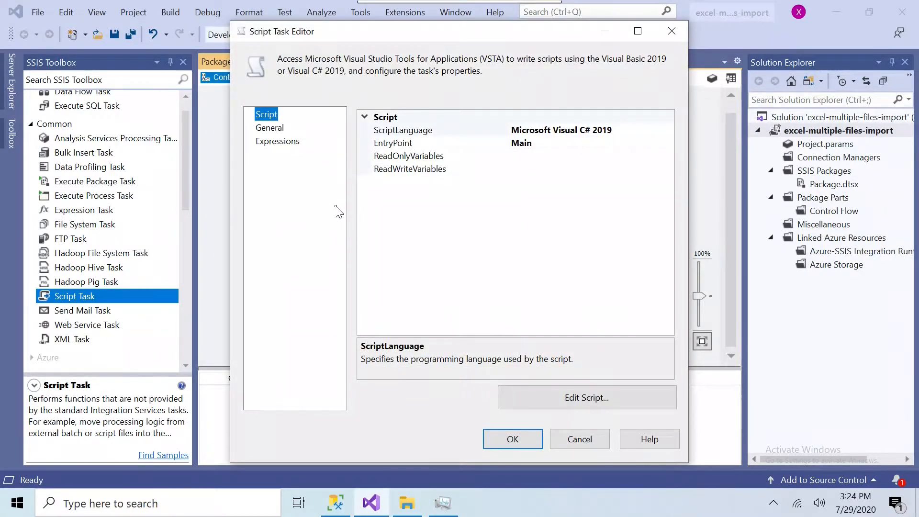
{"action": "left_click", "coordinate": [571, 170]}
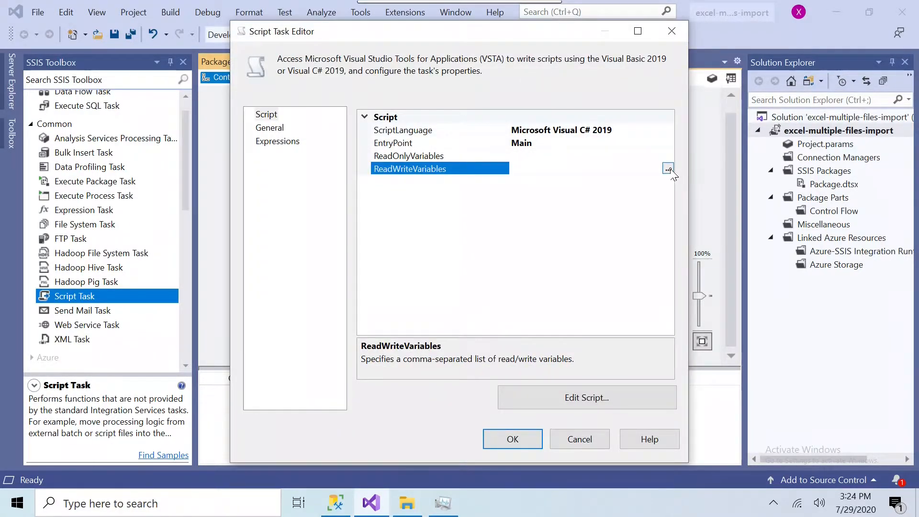
{"action": "left_click", "coordinate": [667, 169]}
{"action": "left_click", "coordinate": [132, 197]}
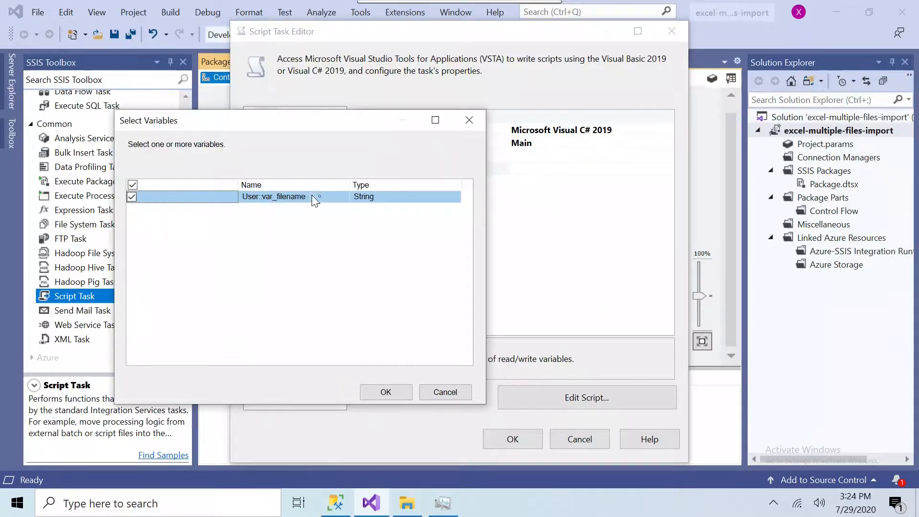
{"action": "left_click", "coordinate": [392, 393]}
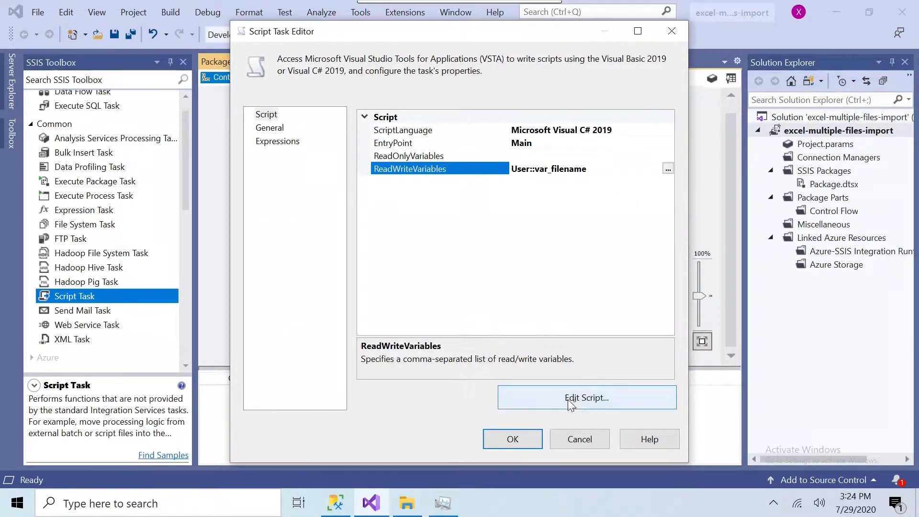
Step: Add the line MessageBox.Show(Dts.Variables["User::var_filename"].Value.ToString()); below the TODO comment in the task script's Main method
{"action": "left_click", "coordinate": [601, 402]}
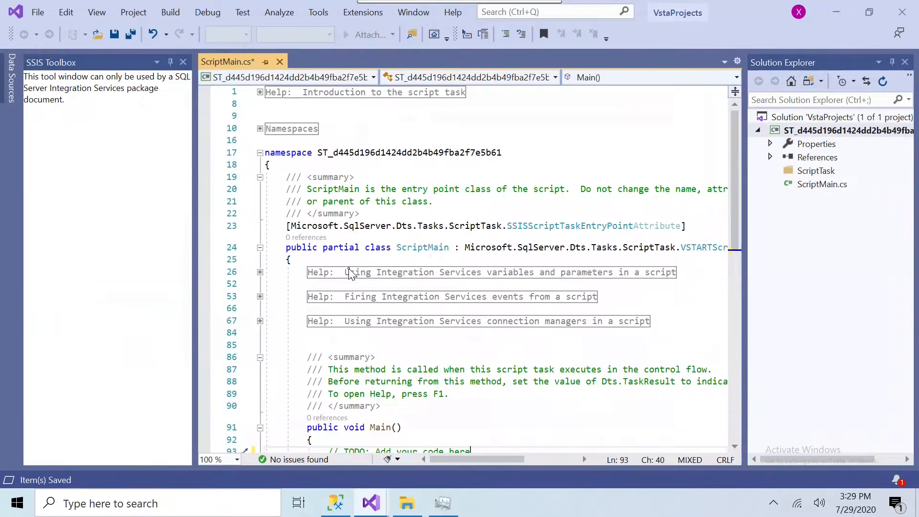
{"action": "mouse_move", "coordinate": [350, 274]}
{"action": "left_click_drag", "start_coordinate": [734, 184], "coordinate": [748, 267]}
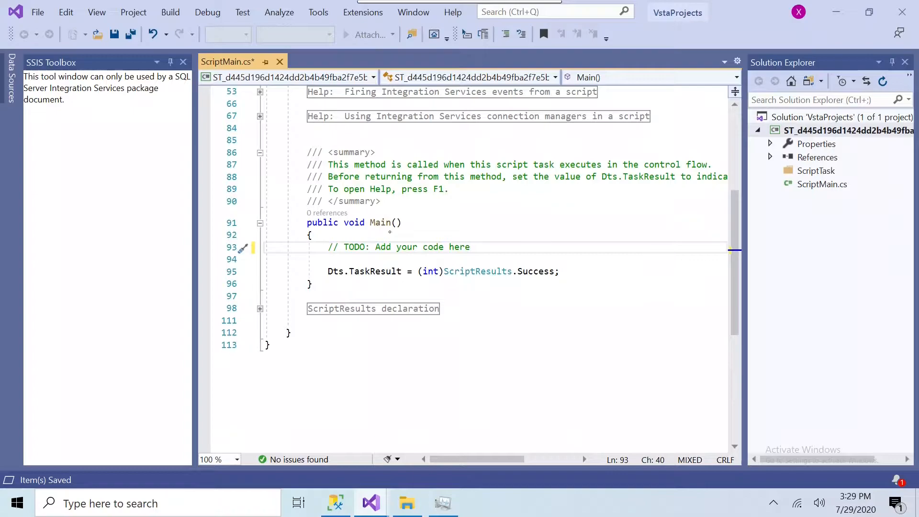
{"action": "left_click_drag", "start_coordinate": [328, 271], "coordinate": [263, 222]}
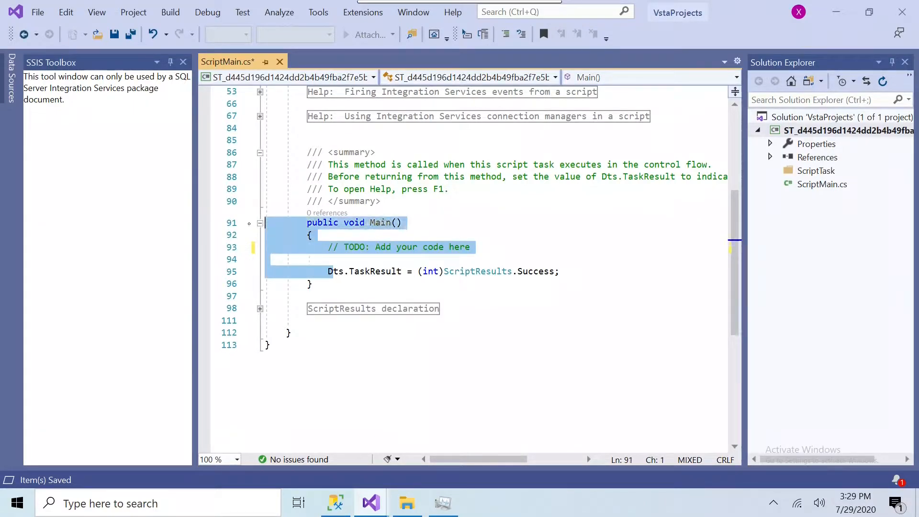
{"action": "left_click", "coordinate": [493, 246]}
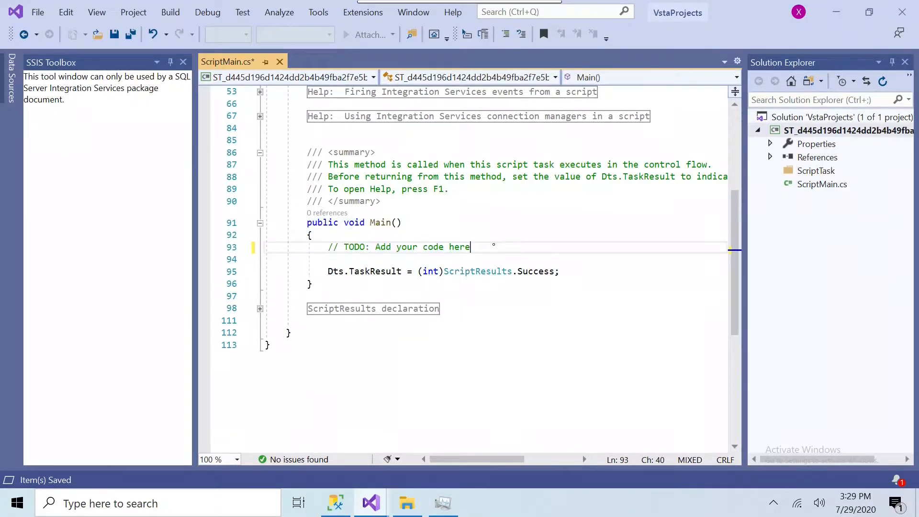
{"action": "key", "text": "Return"}
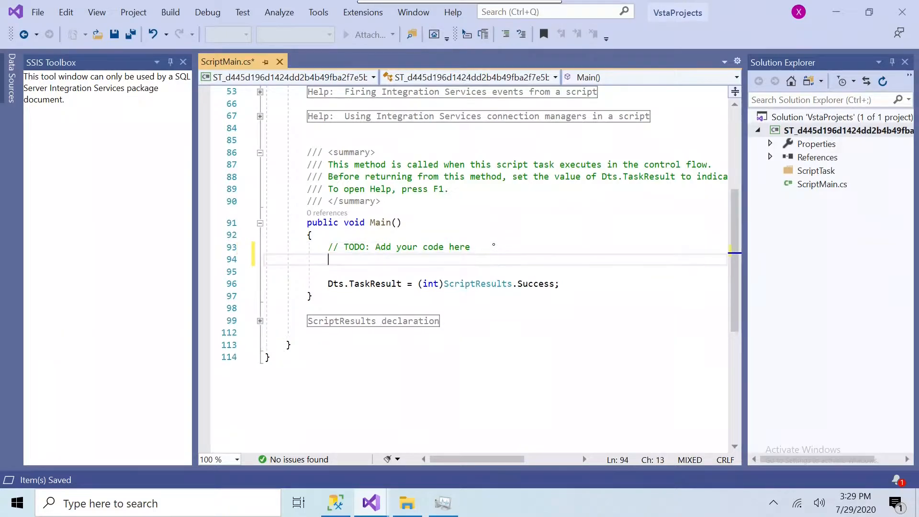
{"action": "type", "text": "MessageBox.Show(Dts.Variables[\"User::var_filename\"].Value.ToString());"}
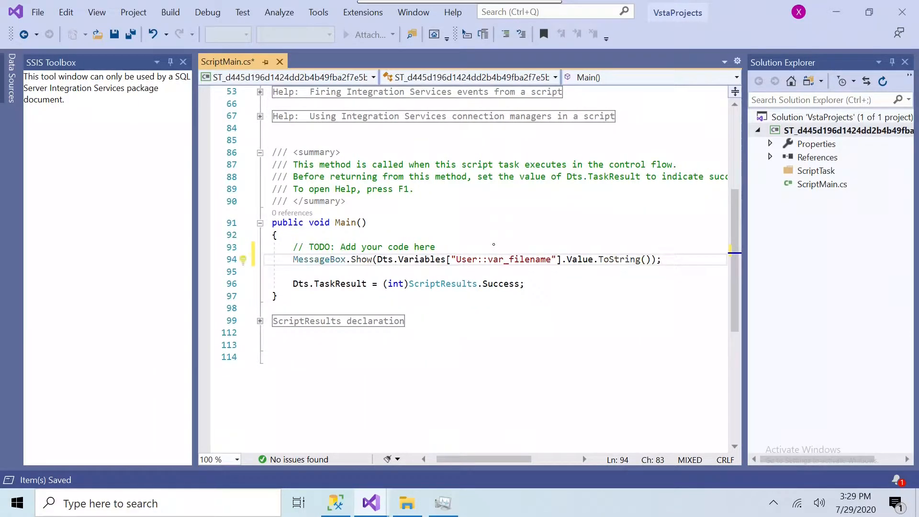
Step: Save the script with the message box statement and close the script editor to return to the package's control flow
{"action": "left_click", "coordinate": [324, 259]}
{"action": "double_click", "coordinate": [323, 258]}
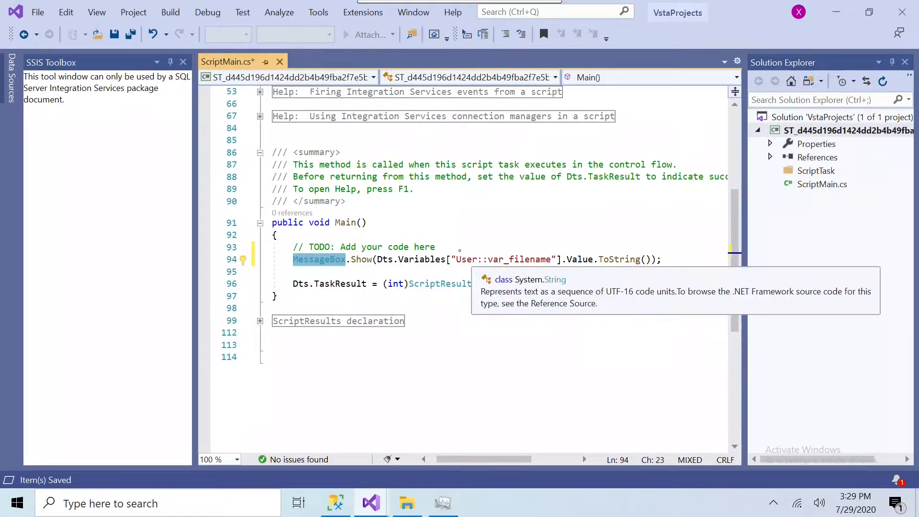
{"action": "left_click_drag", "start_coordinate": [377, 259], "coordinate": [562, 260]}
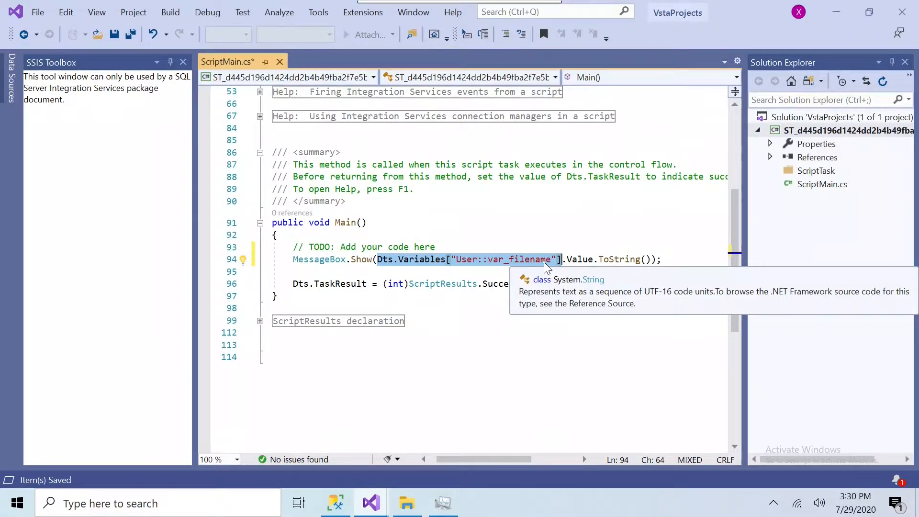
{"action": "double_click", "coordinate": [579, 261]}
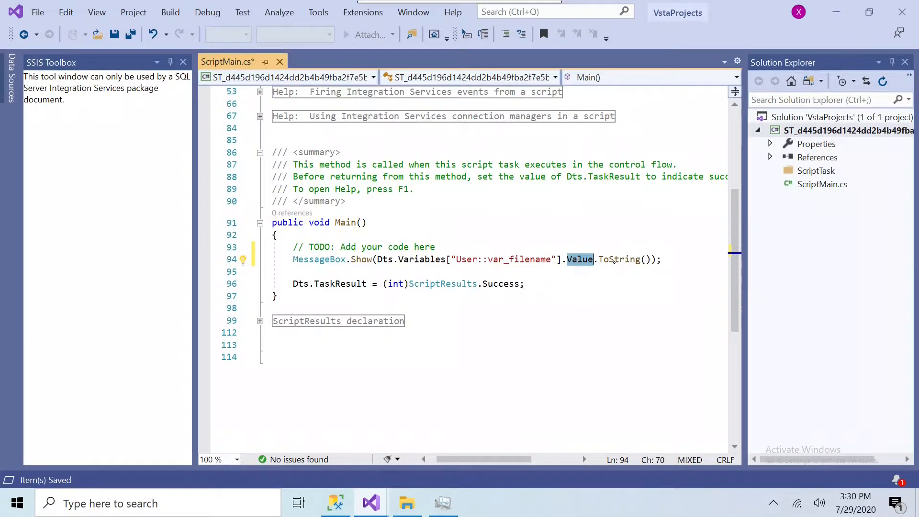
{"action": "double_click", "coordinate": [618, 262]}
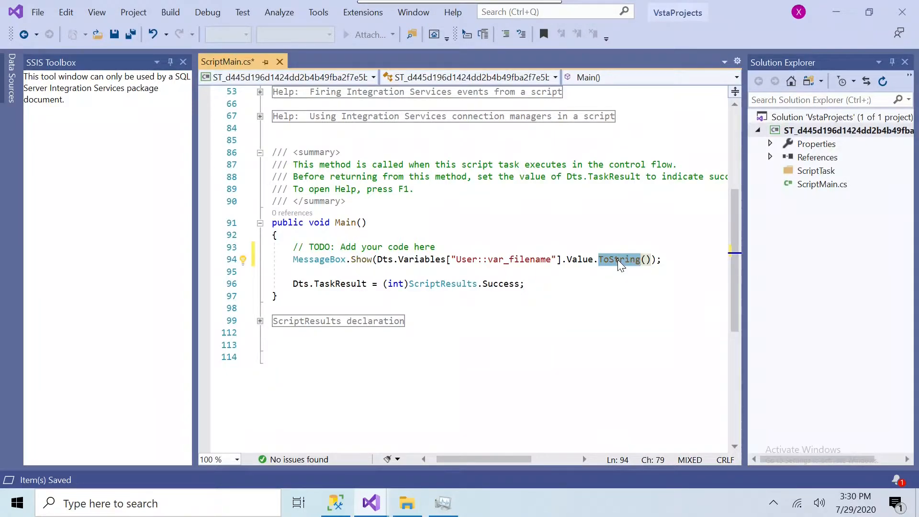
{"action": "left_click", "coordinate": [114, 39]}
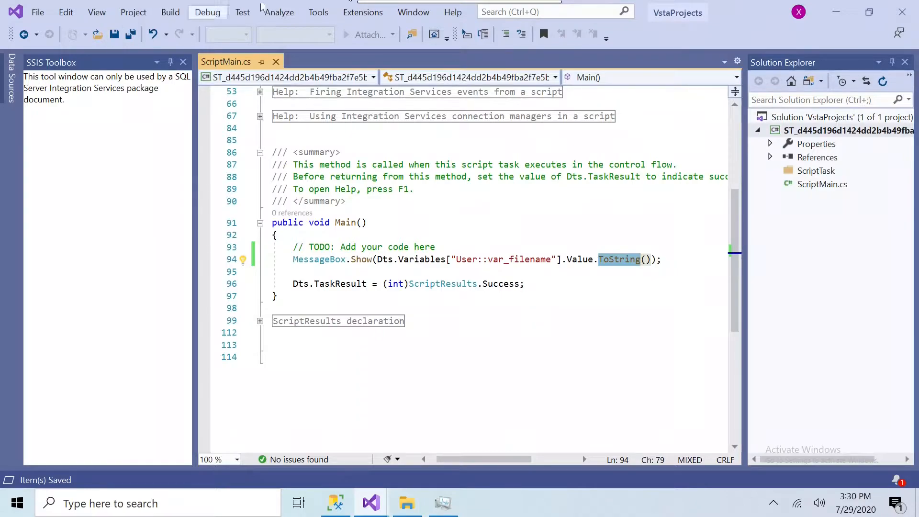
{"action": "left_click", "coordinate": [899, 22]}
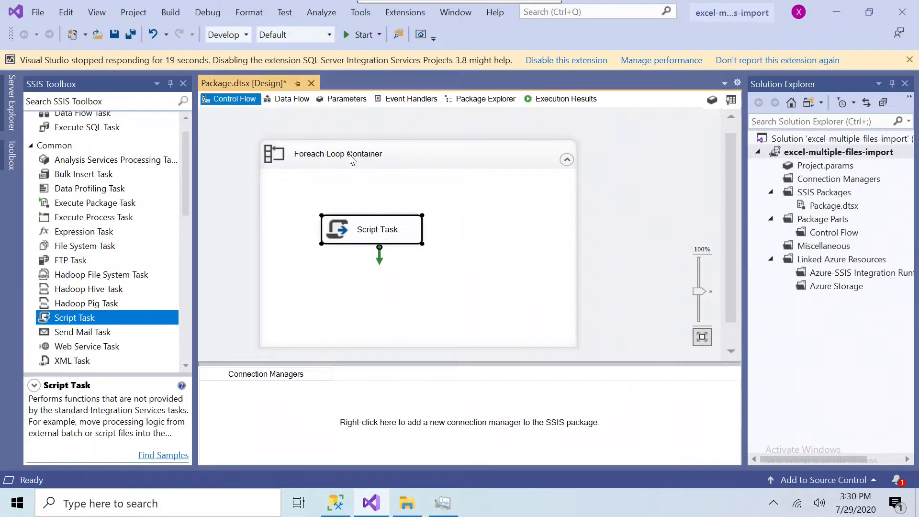
Step: Execute the Foreach Loop Container on its own, dismiss the message box for each Excel file, and stop debugging
{"action": "left_click", "coordinate": [351, 159]}
{"action": "right_click", "coordinate": [351, 158]}
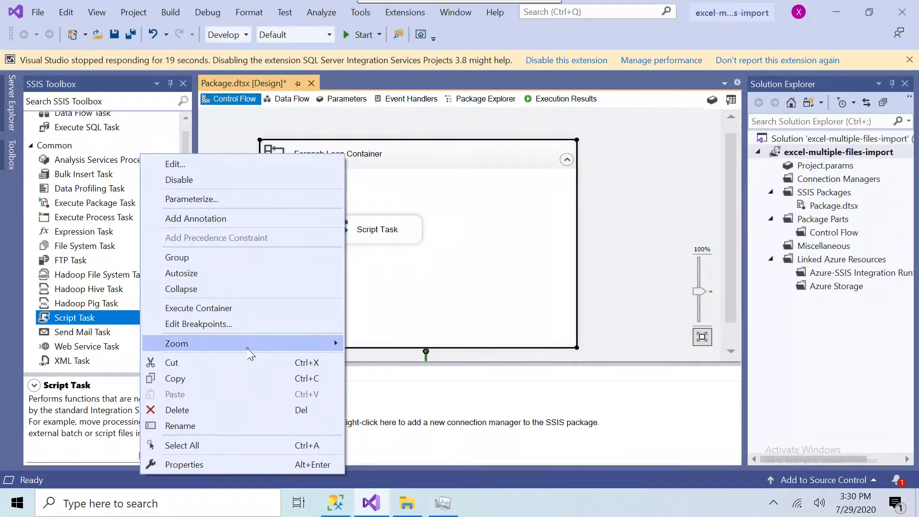
{"action": "left_click", "coordinate": [245, 309]}
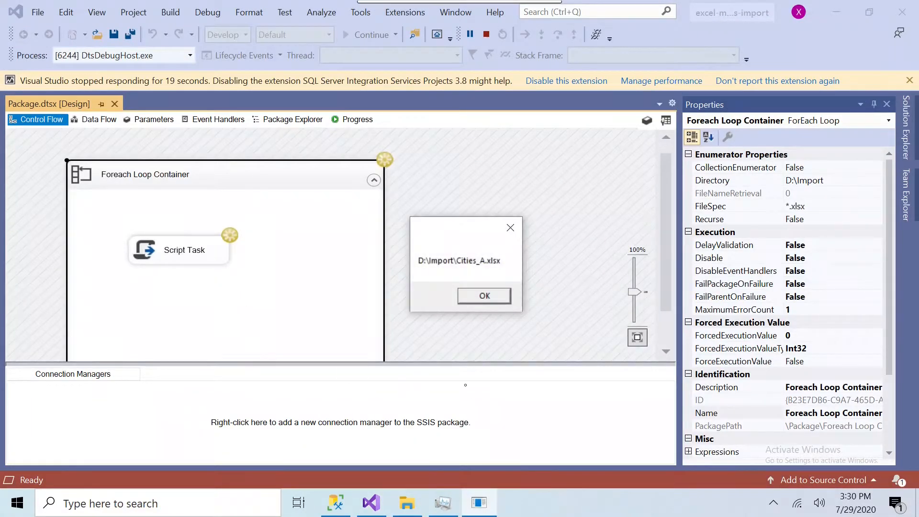
{"action": "left_click_drag", "start_coordinate": [465, 229], "coordinate": [462, 213]}
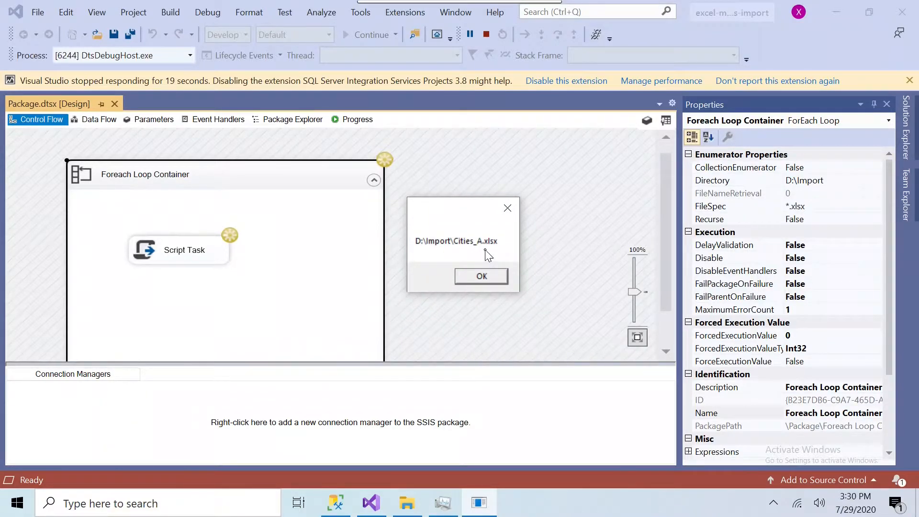
{"action": "left_click", "coordinate": [493, 278]}
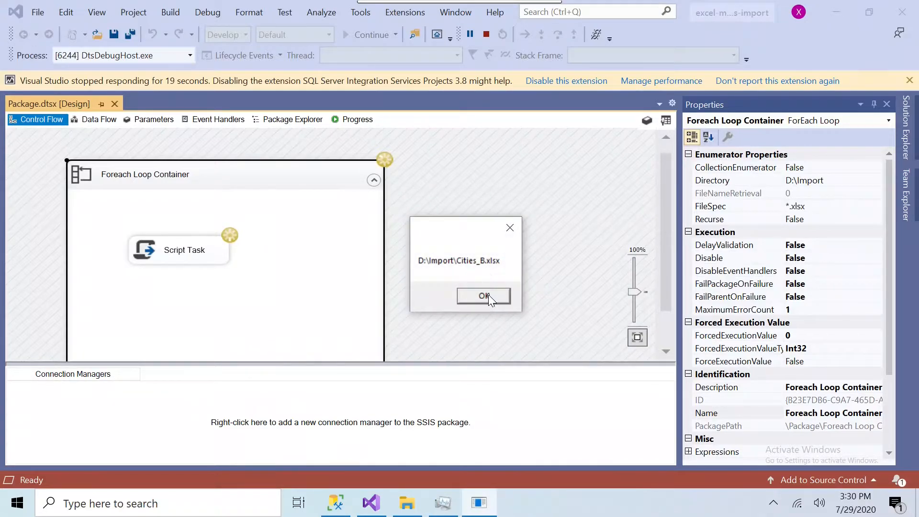
{"action": "left_click", "coordinate": [489, 298]}
{"action": "left_click", "coordinate": [489, 299]}
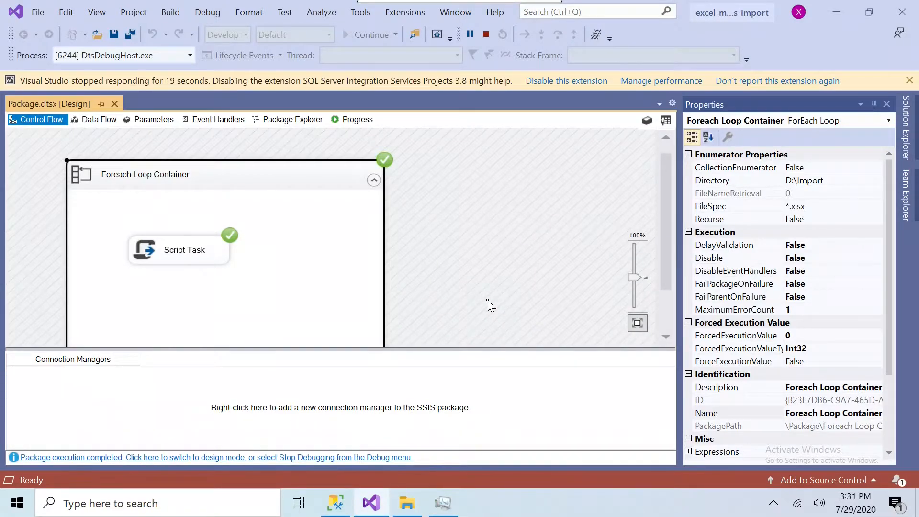
{"action": "left_click", "coordinate": [486, 34]}
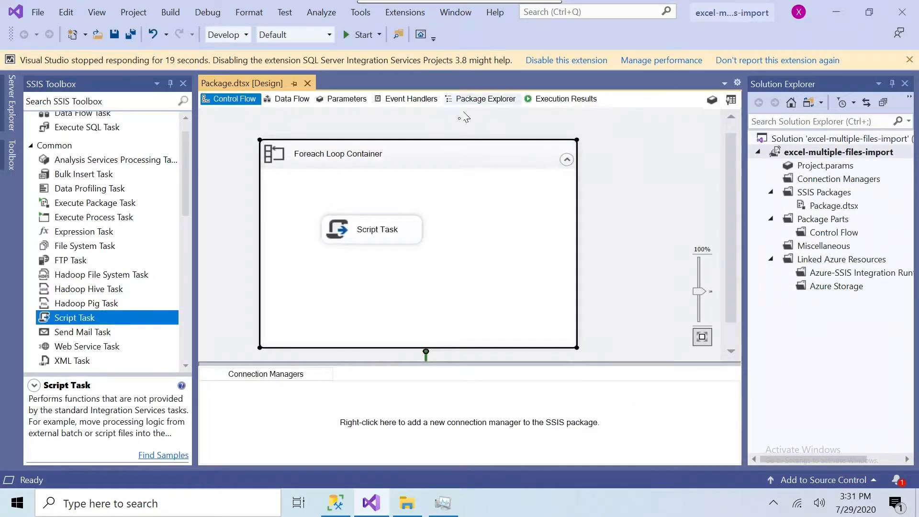
Step: Move the Script Task to the loop container's upper left and add a Data Flow Task below it, linked from the Script Task
{"action": "left_click_drag", "start_coordinate": [355, 218], "coordinate": [327, 185]}
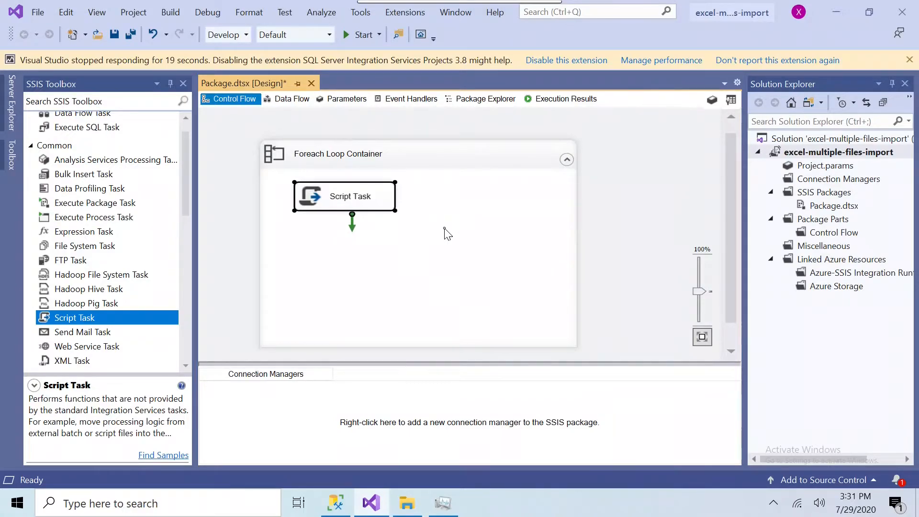
{"action": "left_click_drag", "start_coordinate": [186, 135], "coordinate": [188, 121]}
{"action": "left_click_drag", "start_coordinate": [80, 135], "coordinate": [462, 281]}
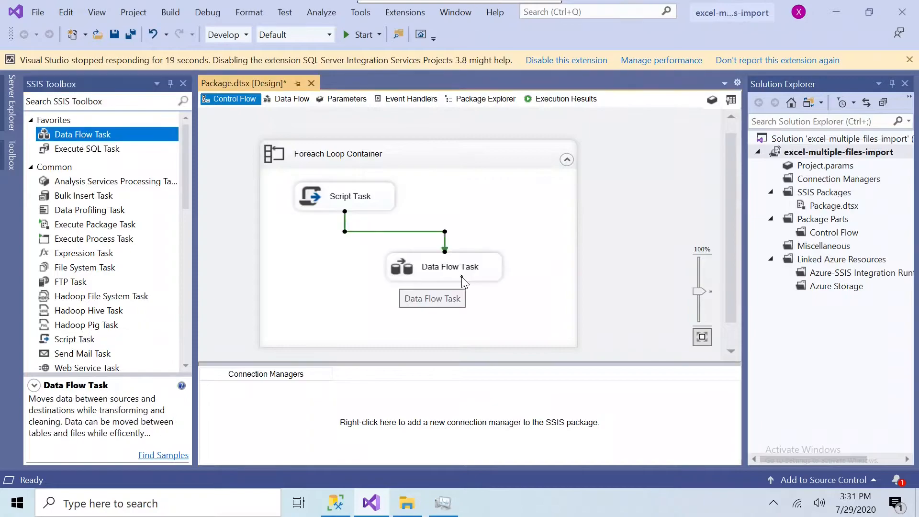
Step: Open the Data Flow Task and add an Excel Source to its data flow
{"action": "double_click", "coordinate": [410, 269]}
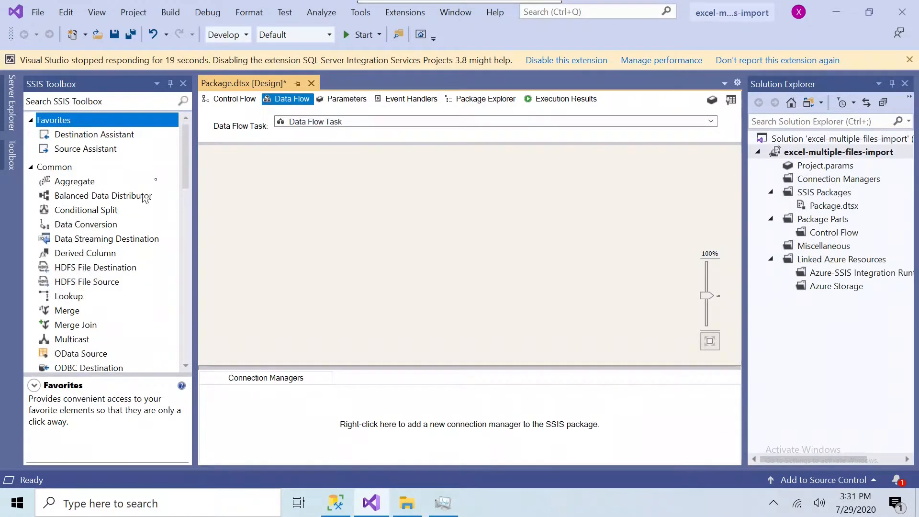
{"action": "left_click_drag", "start_coordinate": [186, 179], "coordinate": [188, 324]}
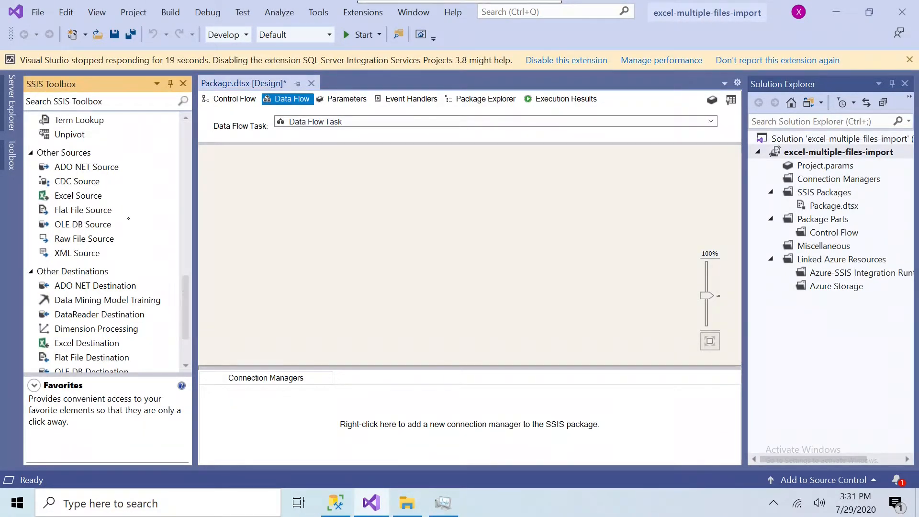
{"action": "left_click", "coordinate": [89, 197]}
{"action": "left_click_drag", "start_coordinate": [78, 198], "coordinate": [326, 228]}
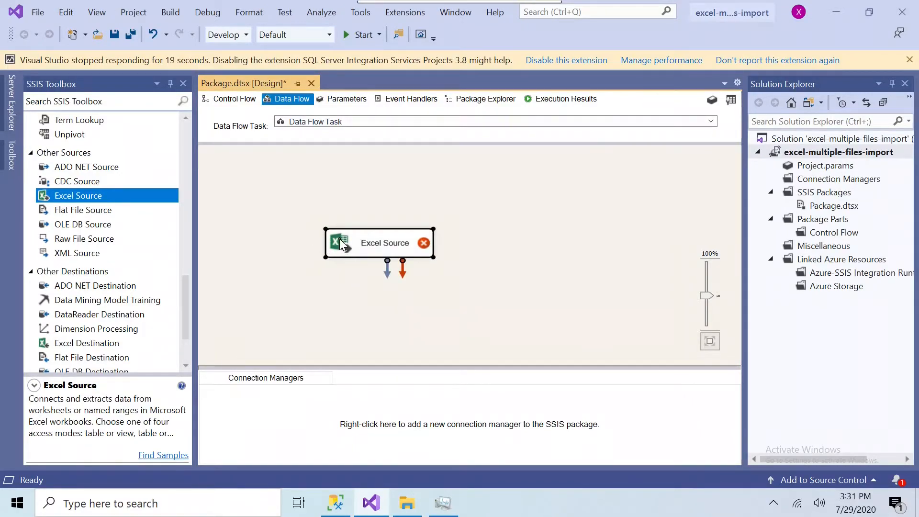
Step: Create an Excel connection manager for the Excel Source, pointing to D:\Import\Cities_A.xlsx with version Microsoft Excel 2007-2010
{"action": "double_click", "coordinate": [340, 238]}
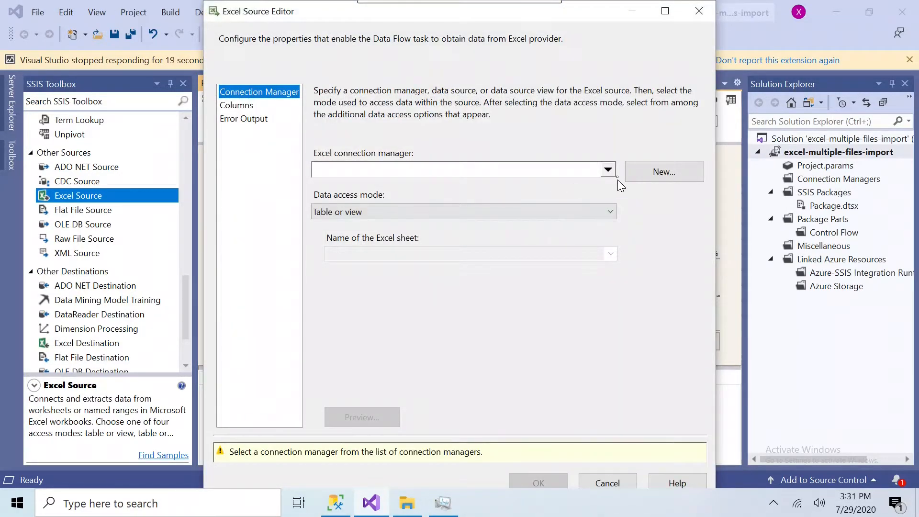
{"action": "left_click", "coordinate": [608, 169]}
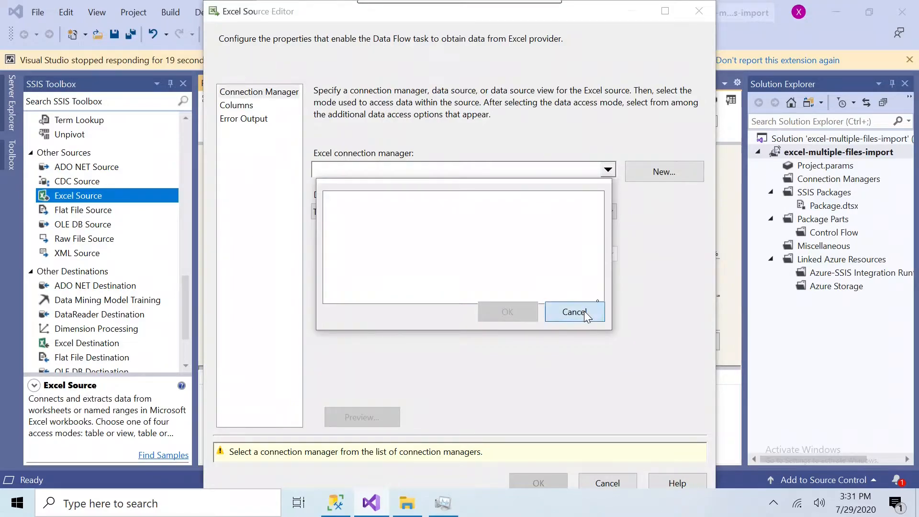
{"action": "left_click", "coordinate": [574, 312]}
{"action": "left_click", "coordinate": [672, 174]}
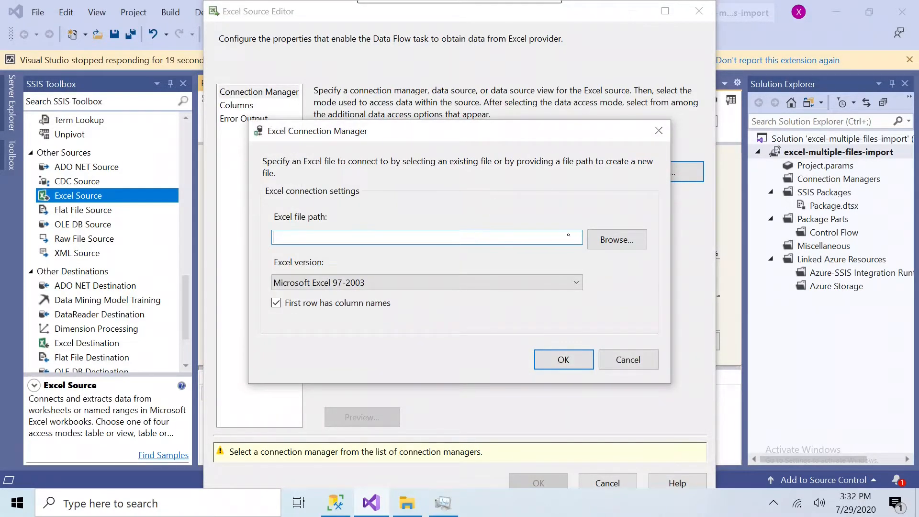
{"action": "left_click", "coordinate": [522, 283]}
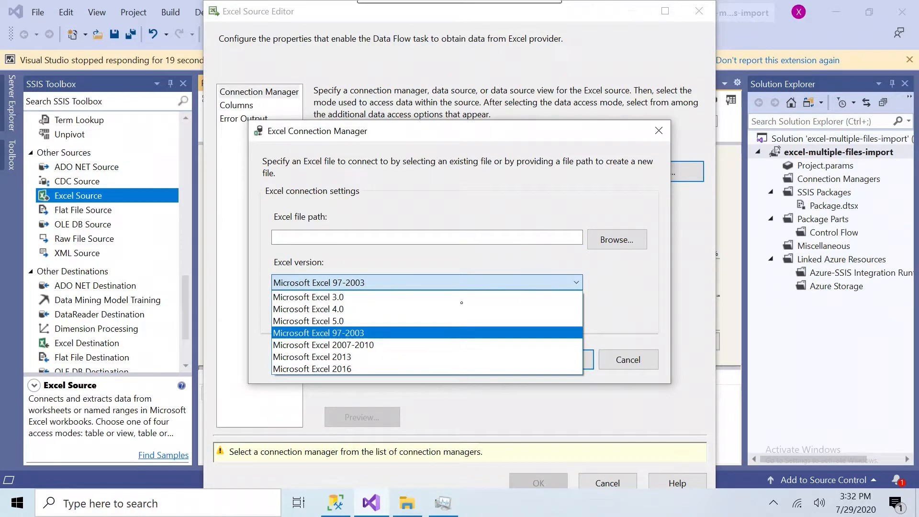
{"action": "left_click", "coordinate": [419, 345]}
{"action": "left_click", "coordinate": [625, 242]}
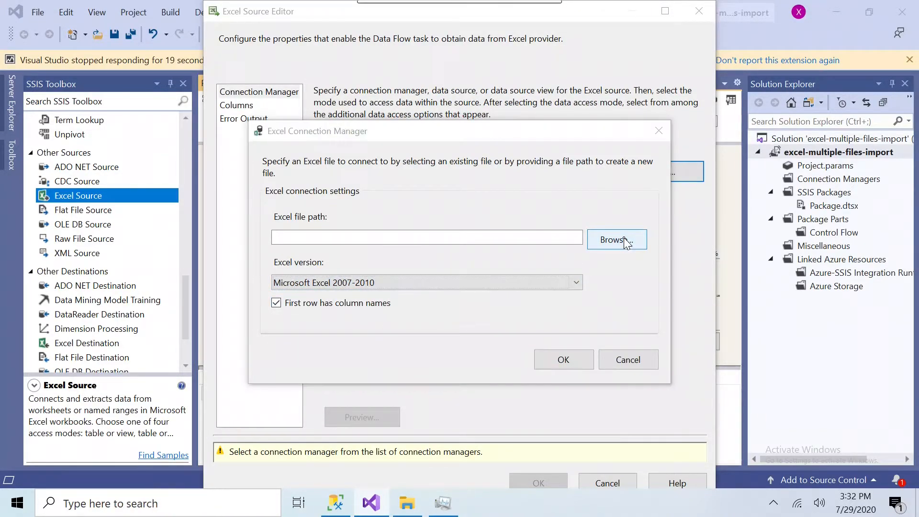
{"action": "left_click", "coordinate": [425, 190]}
{"action": "left_click", "coordinate": [577, 405]}
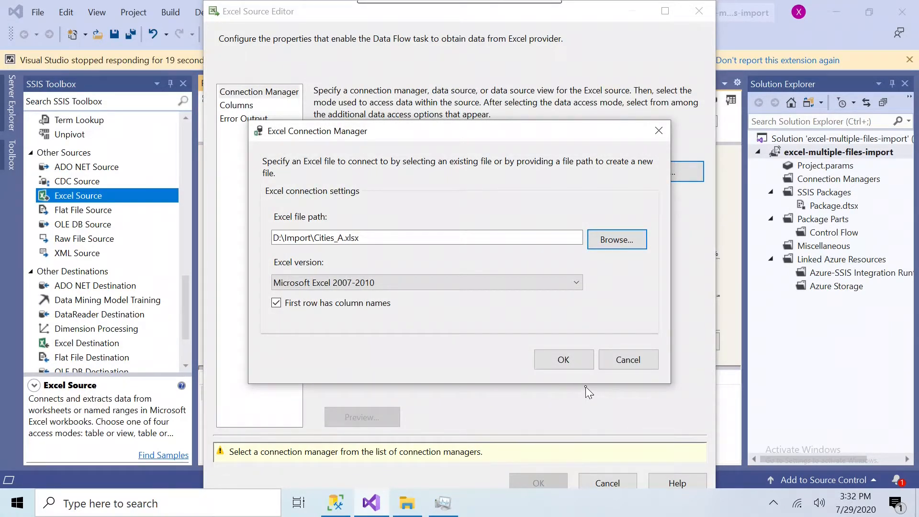
{"action": "left_click", "coordinate": [563, 360]}
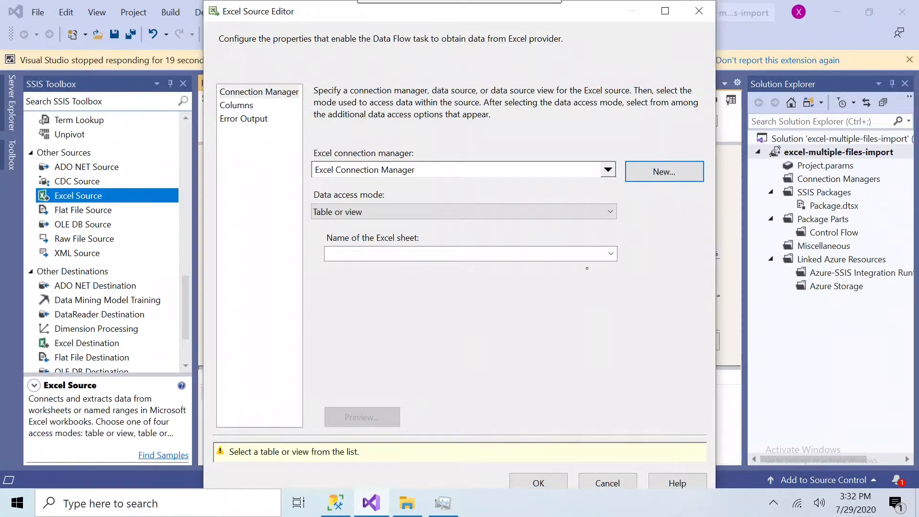
Step: Set the Excel Source to read Sheet1$ in Table or view access mode and preview its rows
{"action": "left_click", "coordinate": [448, 212]}
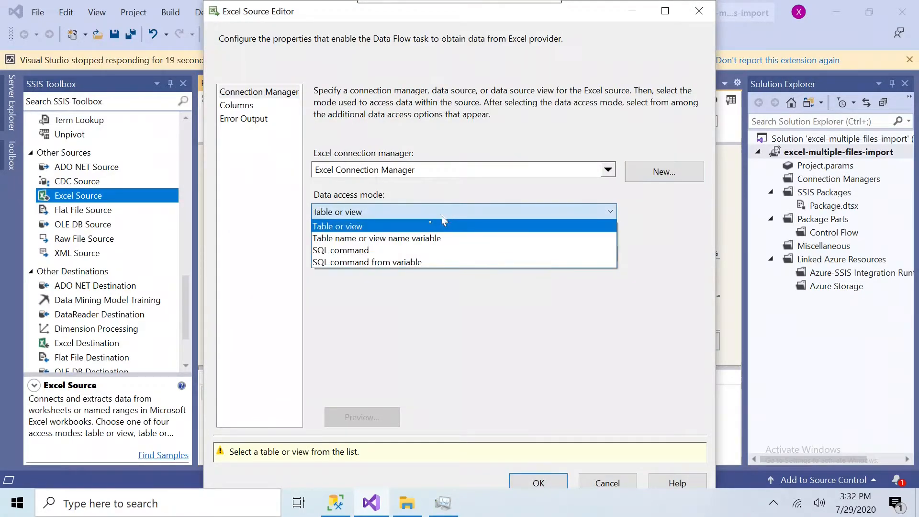
{"action": "left_click", "coordinate": [429, 229]}
{"action": "left_click", "coordinate": [610, 255]}
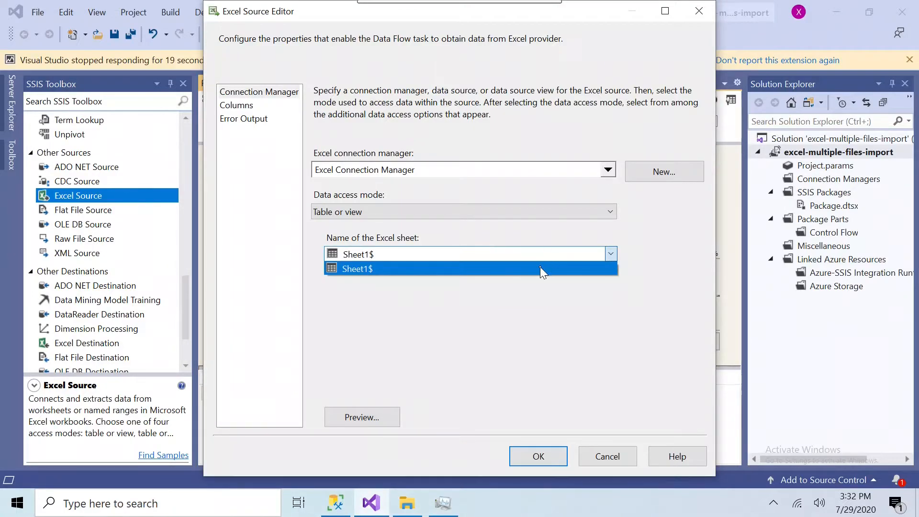
{"action": "left_click", "coordinate": [540, 269]}
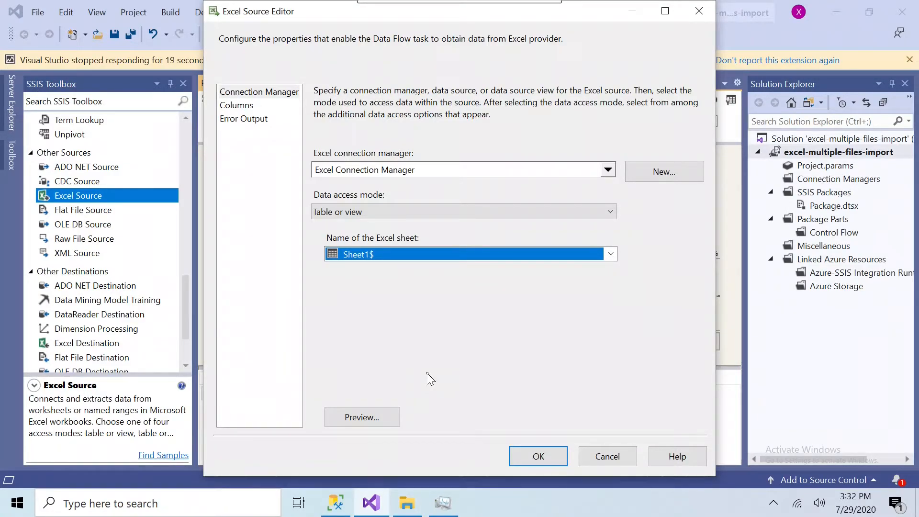
{"action": "left_click", "coordinate": [390, 416]}
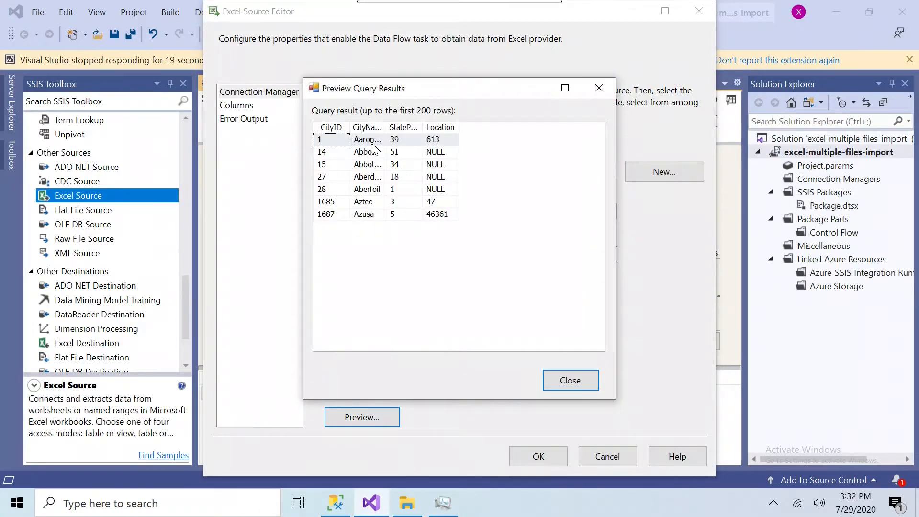
{"action": "double_click", "coordinate": [387, 125]}
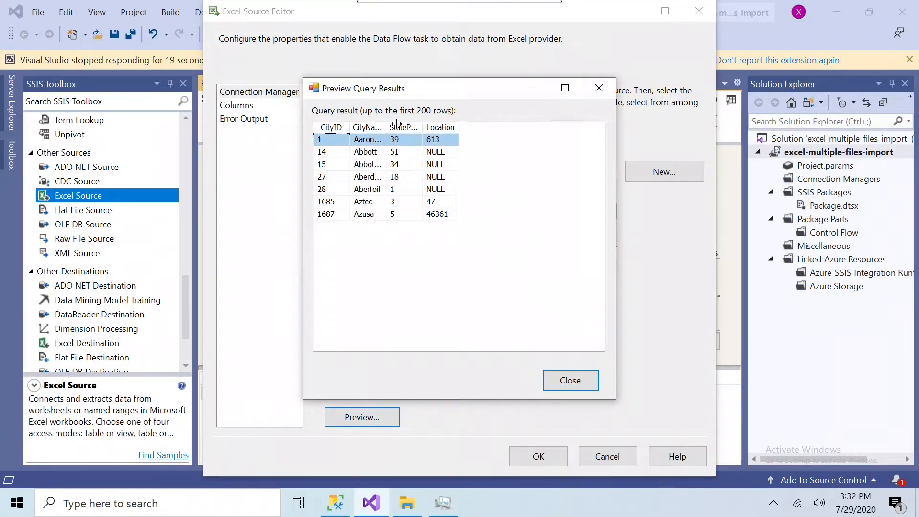
{"action": "left_click", "coordinate": [569, 381]}
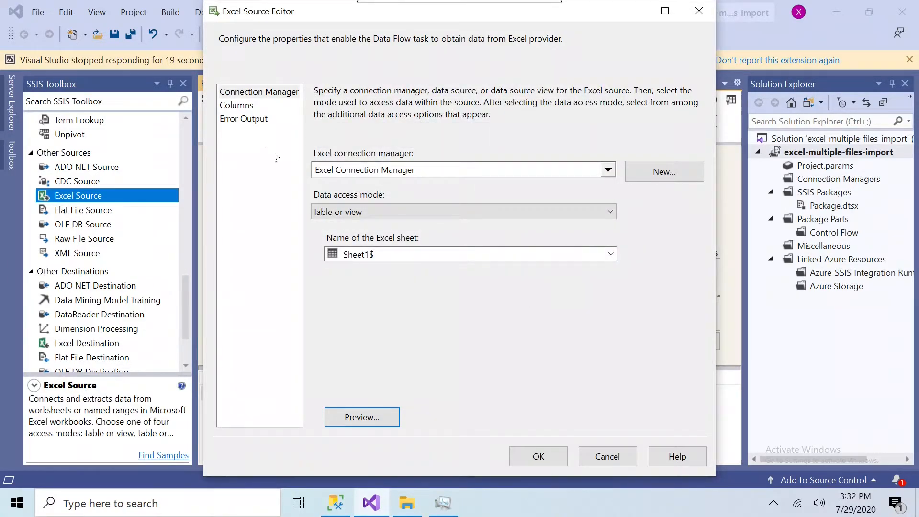
Step: Review and accept the Excel Source's columns, then move the source slightly up and left in the data flow
{"action": "left_click", "coordinate": [238, 107]}
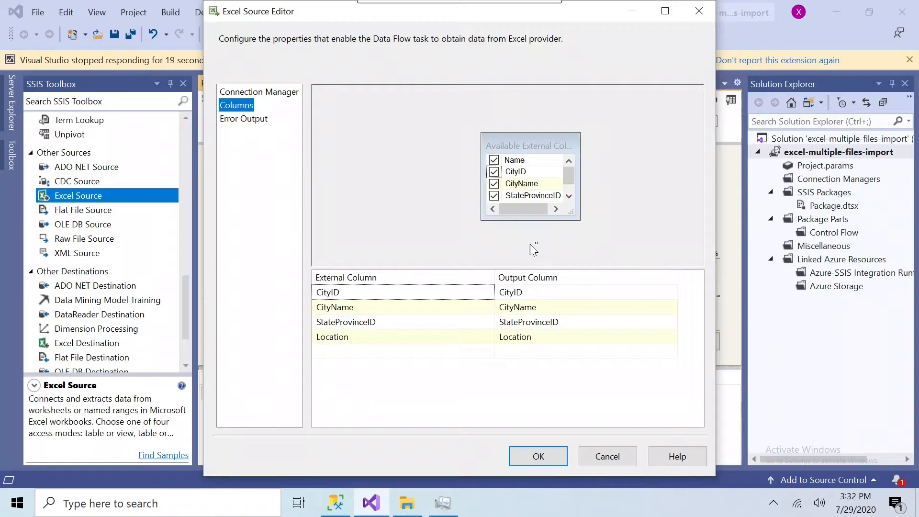
{"action": "left_click_drag", "start_coordinate": [571, 211], "coordinate": [661, 255]}
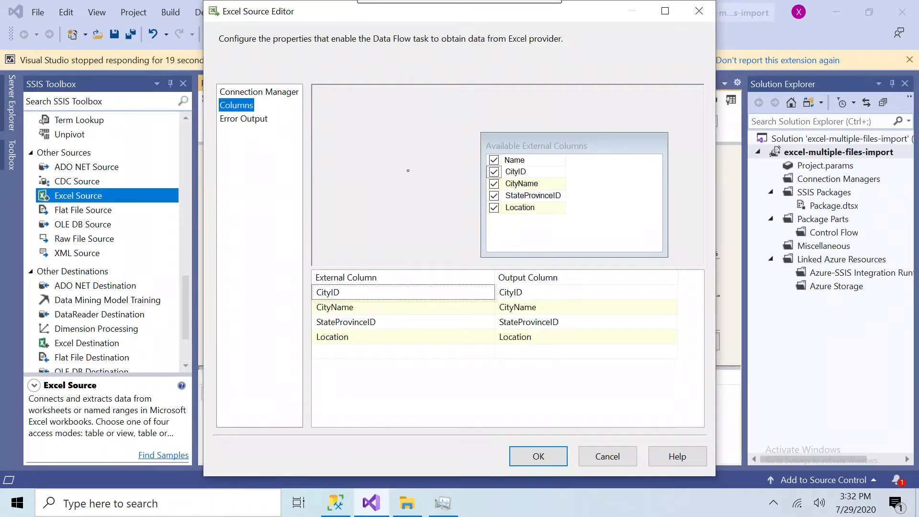
{"action": "left_click", "coordinate": [558, 453]}
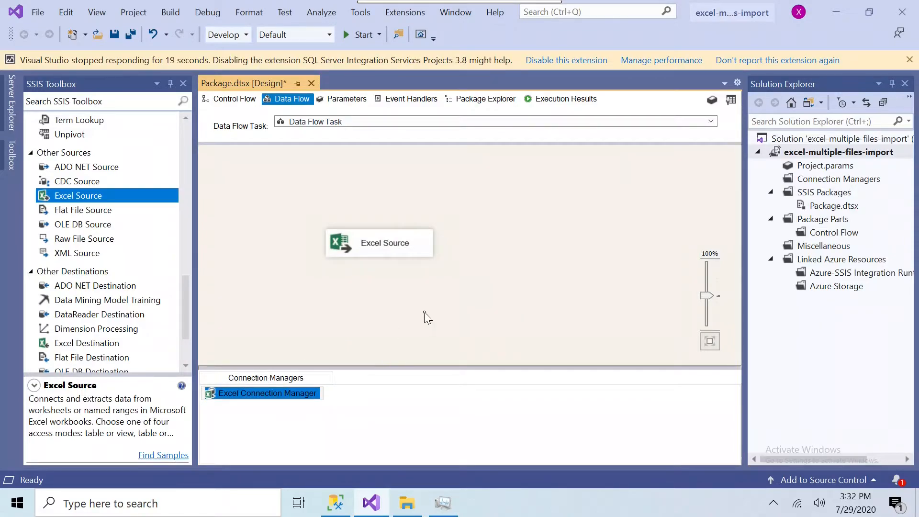
{"action": "left_click_drag", "start_coordinate": [337, 238], "coordinate": [328, 212]}
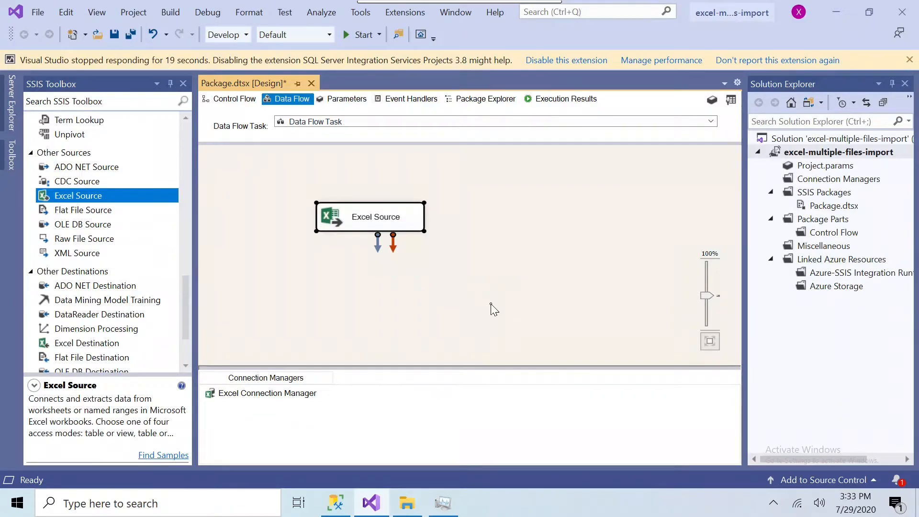
Step: Start a new OLE DB connection manager and set its server name to VMDESKTOP\WSQL02
{"action": "right_click", "coordinate": [381, 405]}
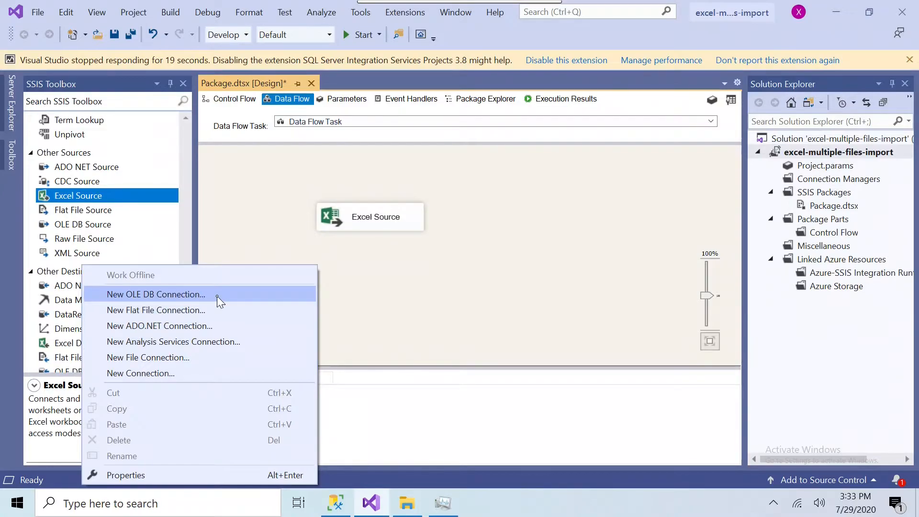
{"action": "left_click", "coordinate": [238, 294]}
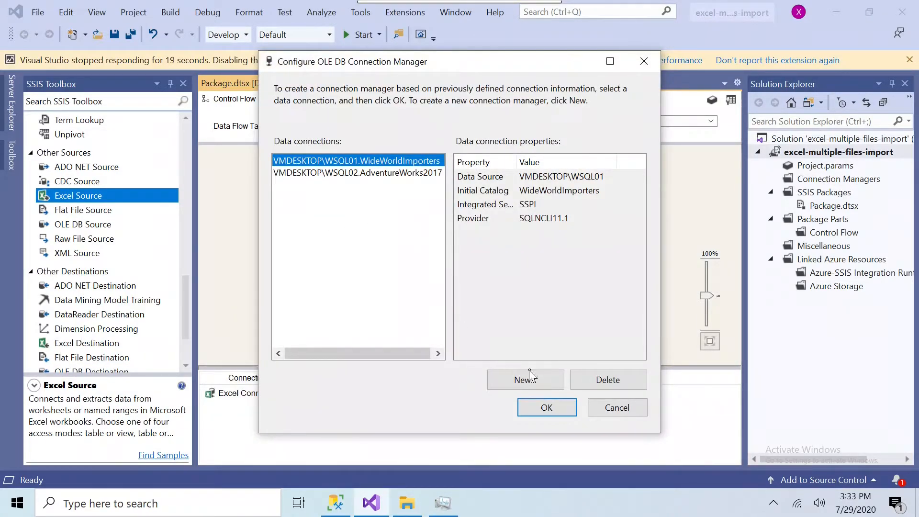
{"action": "left_click", "coordinate": [542, 379]}
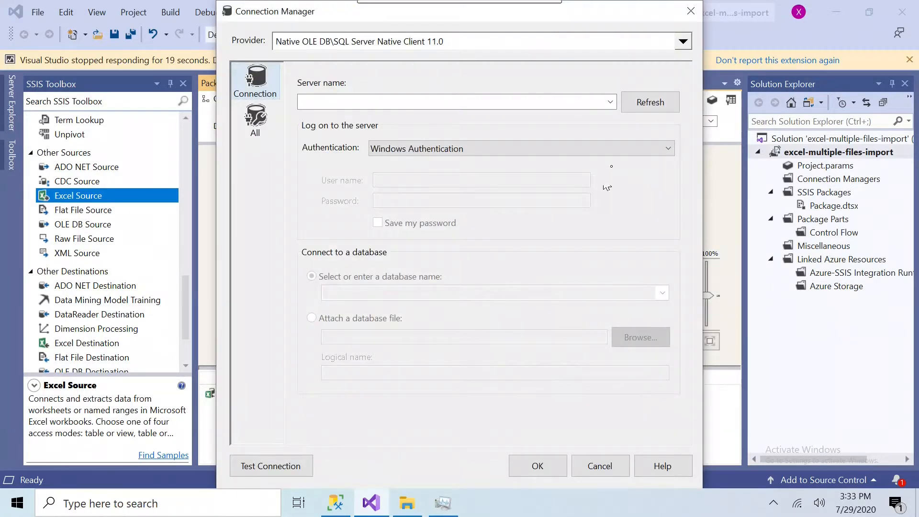
{"action": "left_click", "coordinate": [570, 103]}
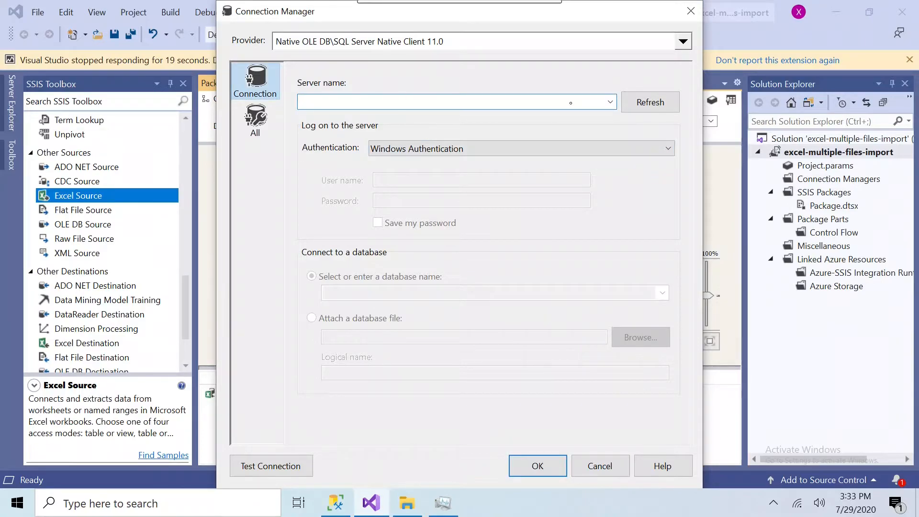
{"action": "type", "text": "vmdesktop\\s"}
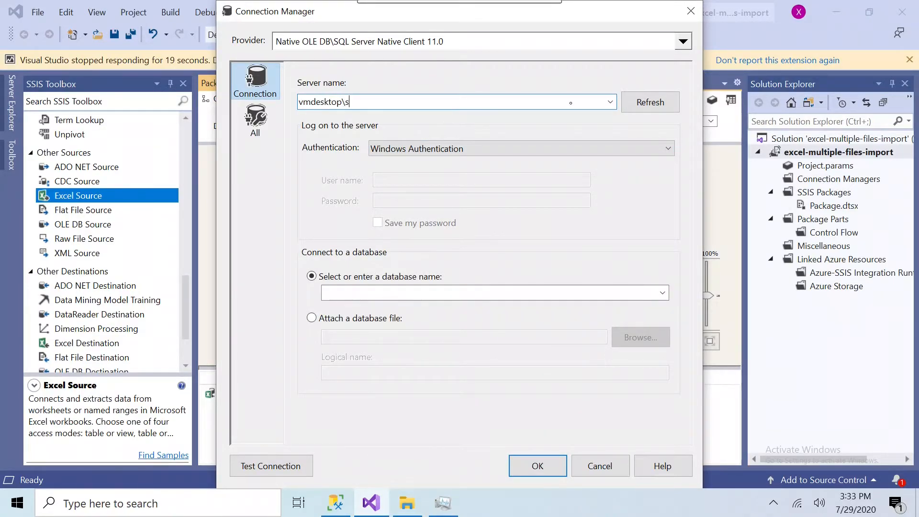
{"action": "type", "text": "\\wsql0"}
{"action": "key", "text": "BackSpace"}
{"action": "key", "text": "BackSpace"}
Step: Choose the MultipleFiles database for the OLE DB connection and add the connection manager to the package
{"action": "left_click", "coordinate": [660, 293]}
{"action": "left_click", "coordinate": [660, 293]}
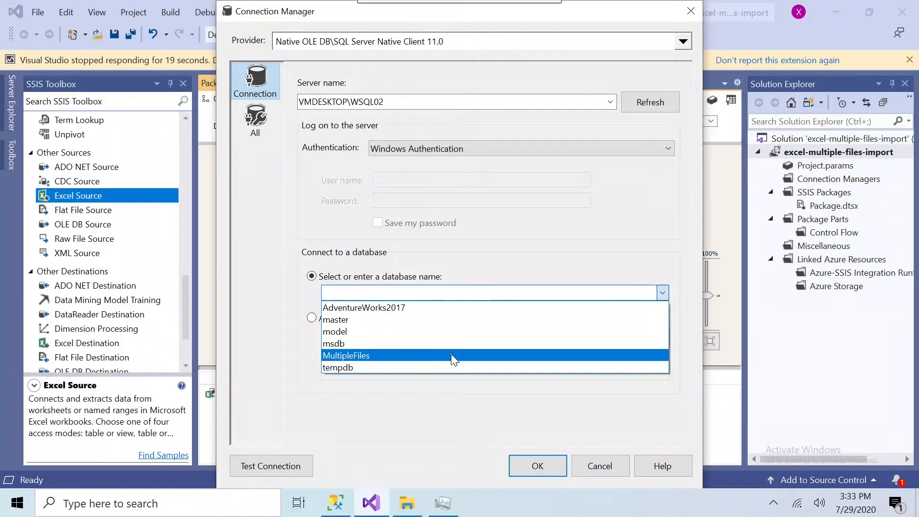
{"action": "left_click", "coordinate": [452, 356]}
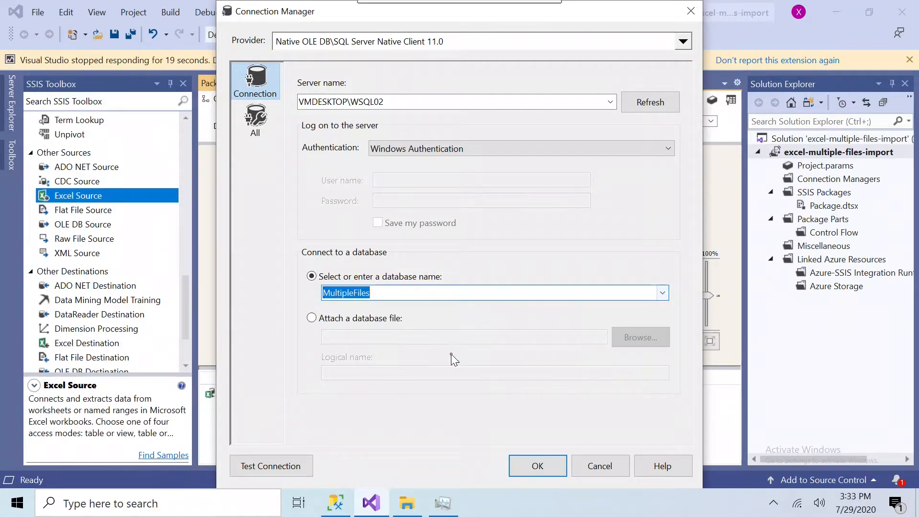
{"action": "left_click", "coordinate": [538, 465]}
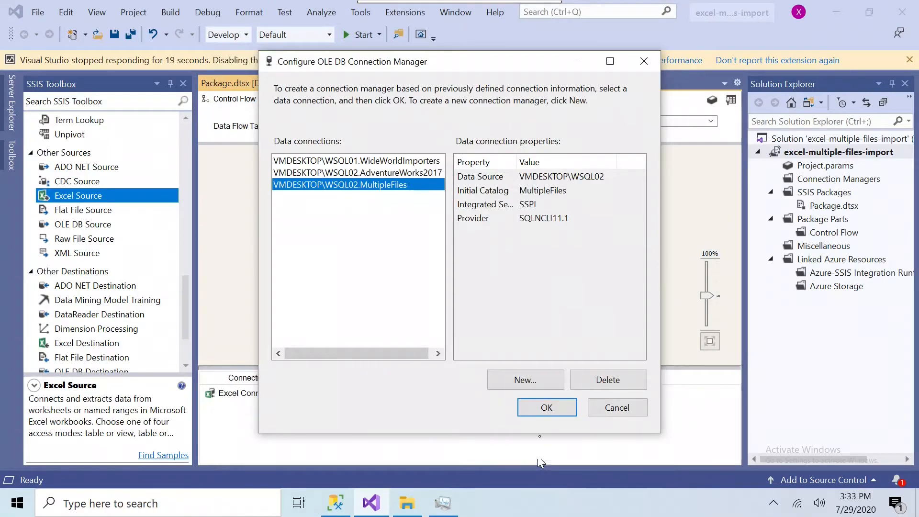
{"action": "left_click", "coordinate": [556, 407]}
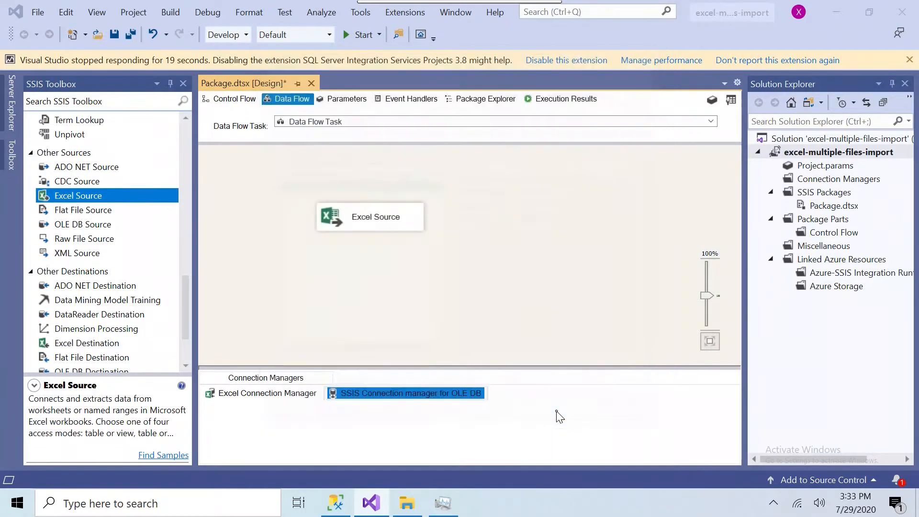
Step: Add an OLE DB Destination below the Excel Source and link the source's regular data output to it
{"action": "scroll", "coordinate": [110, 295], "scroll_direction": "down", "scroll_amount": 2}
{"action": "left_click", "coordinate": [110, 290]}
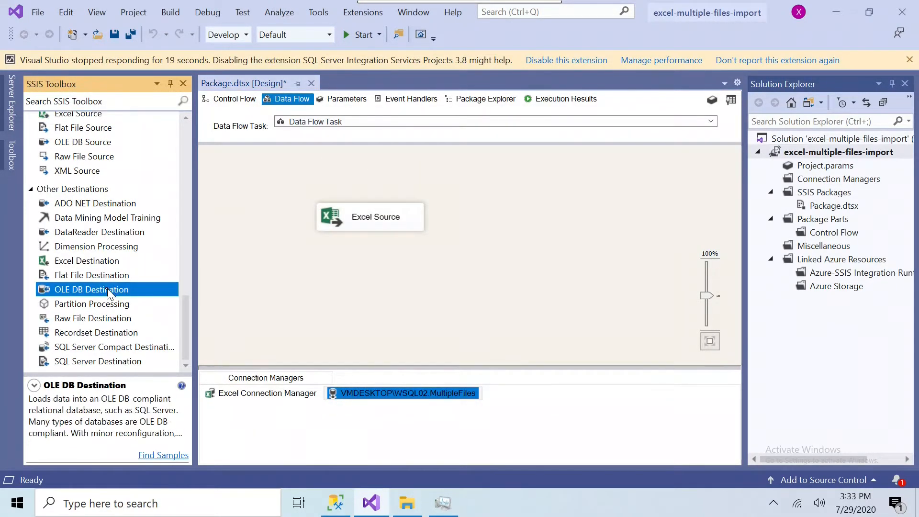
{"action": "left_click_drag", "start_coordinate": [110, 290], "coordinate": [430, 281]}
{"action": "left_click", "coordinate": [385, 224]}
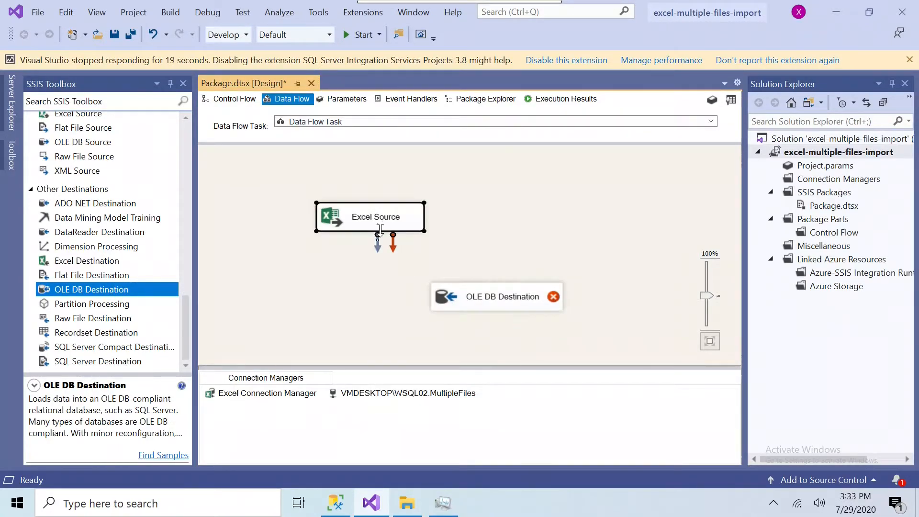
{"action": "left_click_drag", "start_coordinate": [378, 243], "coordinate": [471, 299]}
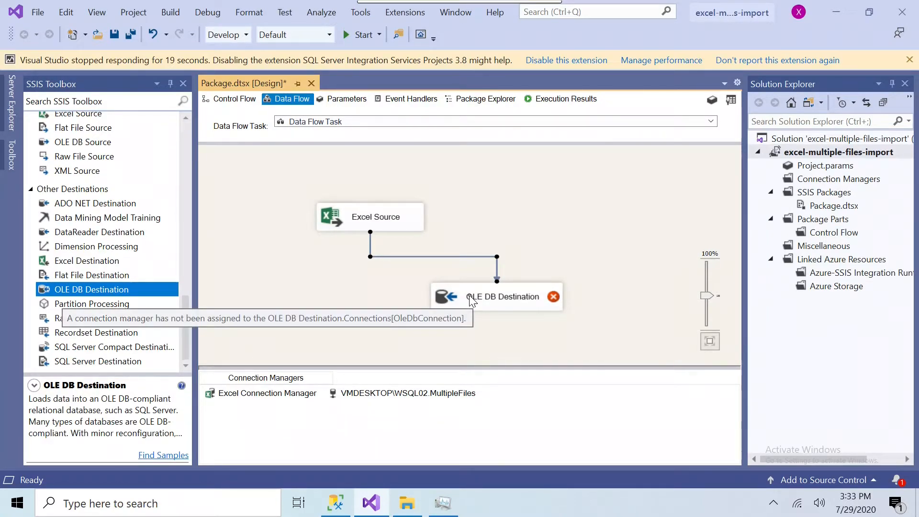
Step: Set the OLE DB Destination to Table or view access mode with table [dbo].[CityNames], and preview the table's existing data
{"action": "double_click", "coordinate": [471, 299]}
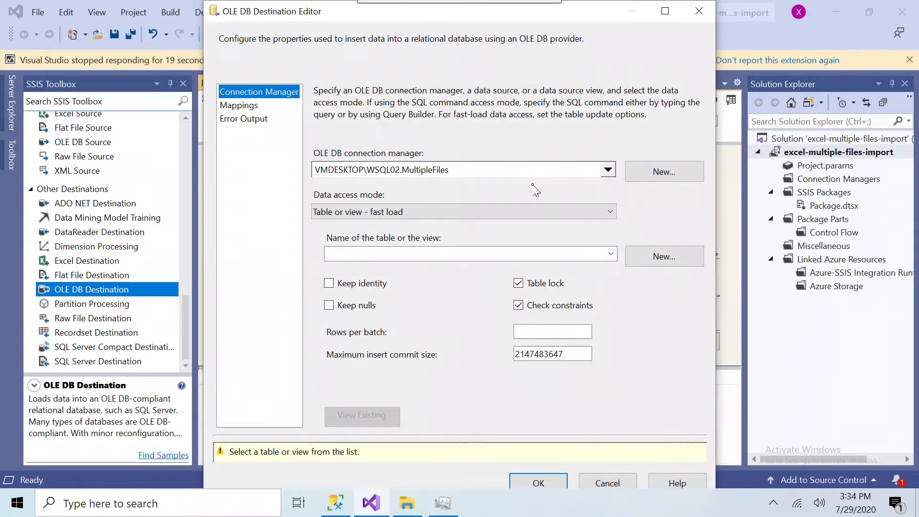
{"action": "left_click", "coordinate": [368, 213]}
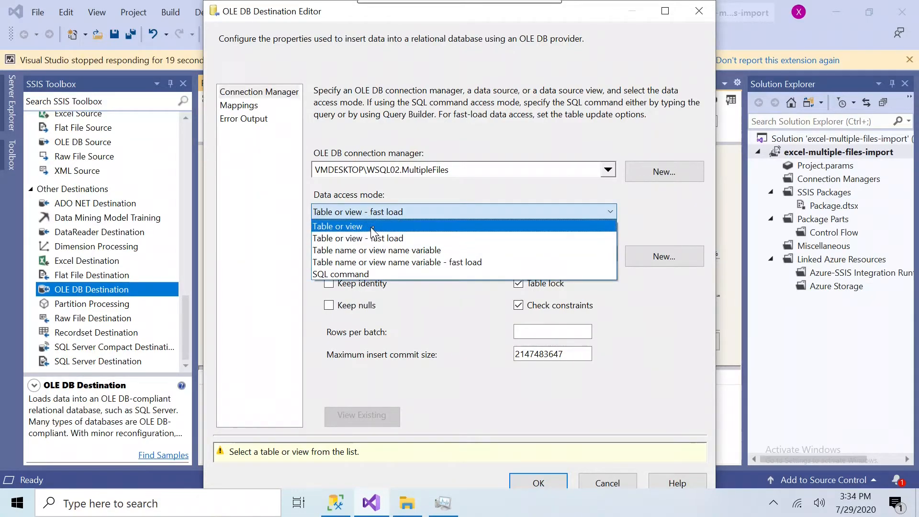
{"action": "left_click", "coordinate": [378, 227]}
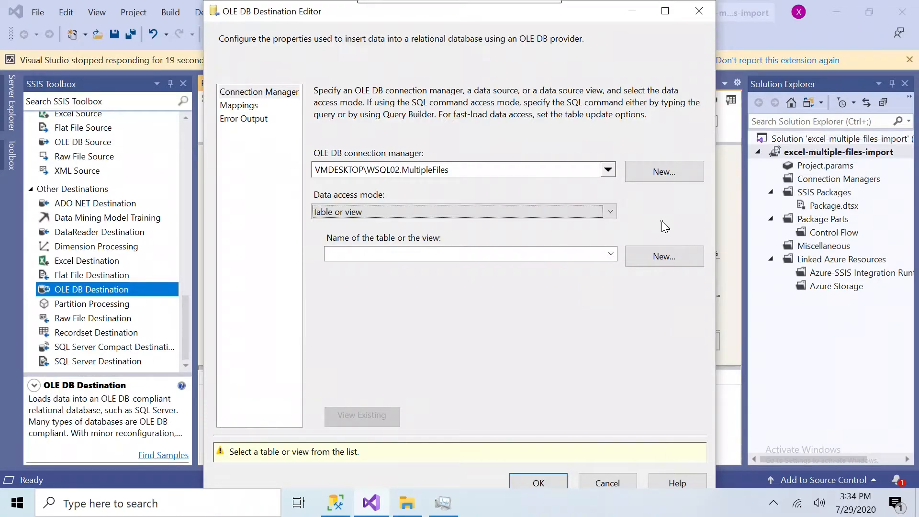
{"action": "left_click", "coordinate": [610, 254]}
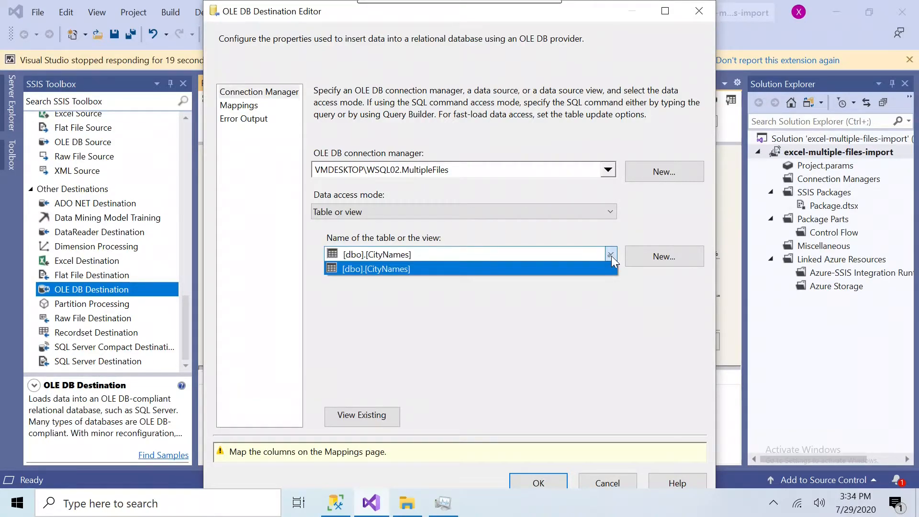
{"action": "left_click", "coordinate": [549, 269]}
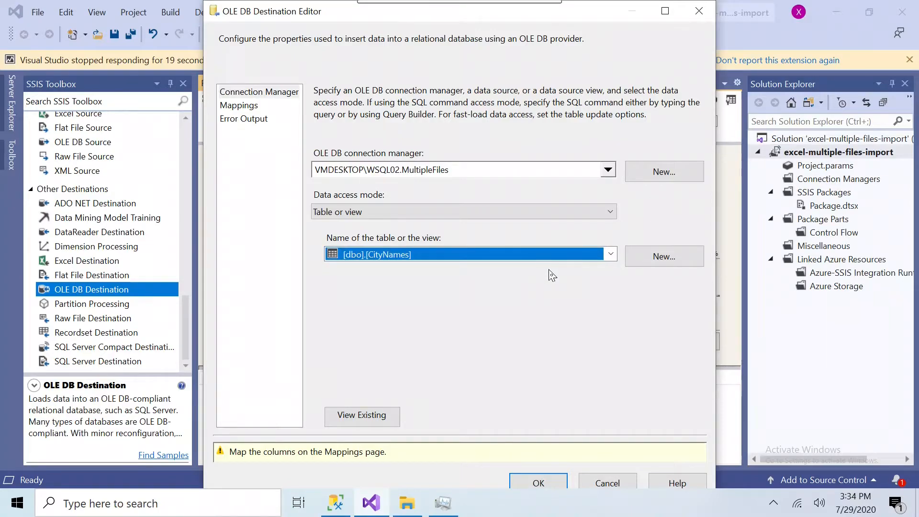
{"action": "left_click", "coordinate": [364, 416]}
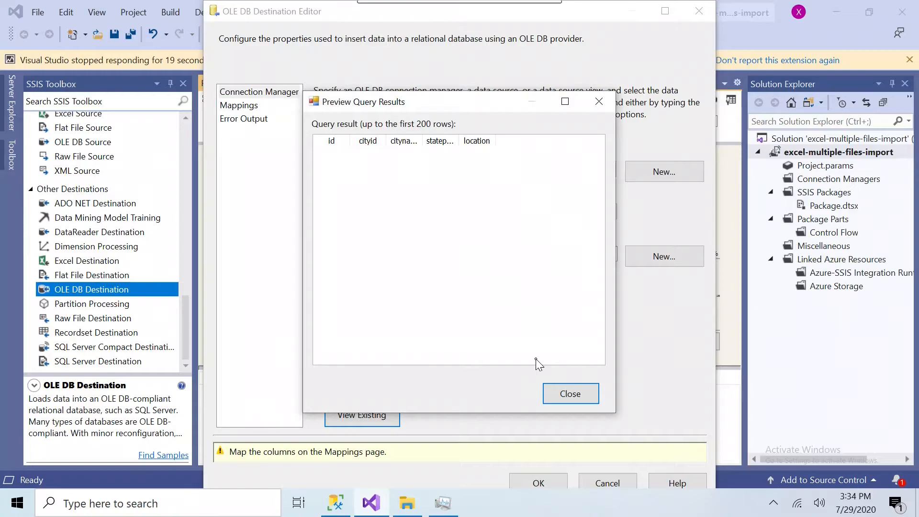
Step: Map the StateProvinceID input column to the stateprovince destination column in the OLE DB Destination and accept its settings
{"action": "left_click", "coordinate": [570, 394]}
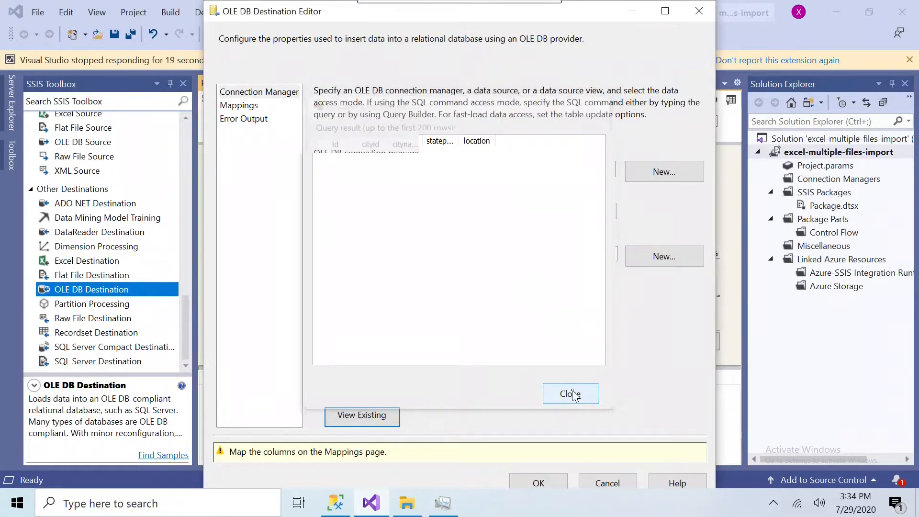
{"action": "left_click", "coordinate": [242, 106]}
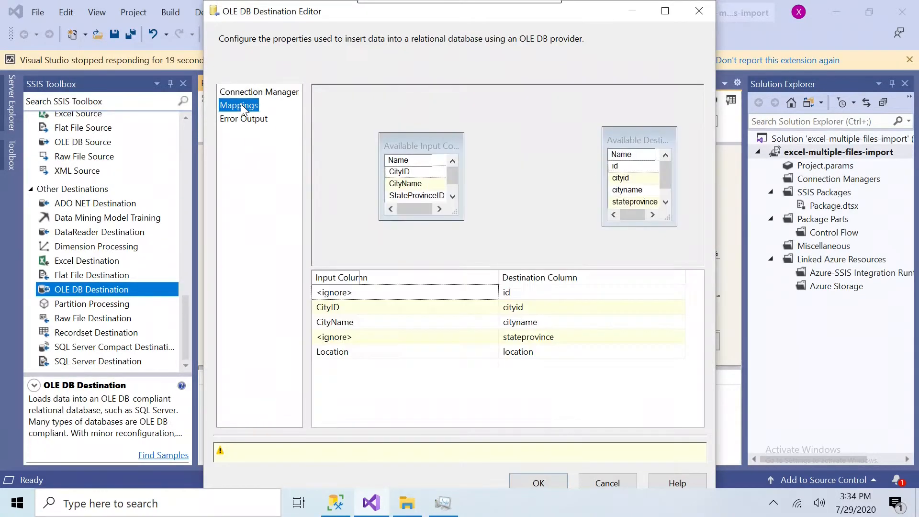
{"action": "left_click_drag", "start_coordinate": [430, 143], "coordinate": [386, 111]}
{"action": "left_click_drag", "start_coordinate": [418, 186], "coordinate": [462, 237]}
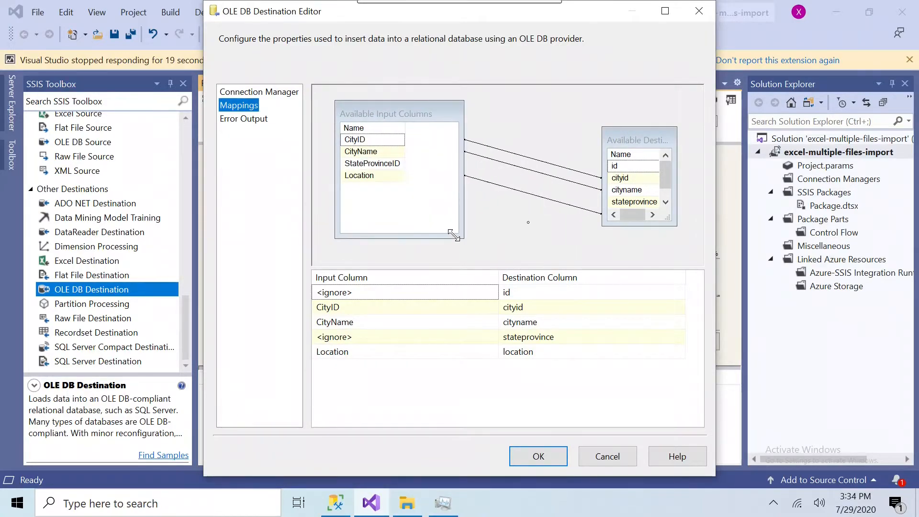
{"action": "left_click_drag", "start_coordinate": [633, 142], "coordinate": [579, 120]}
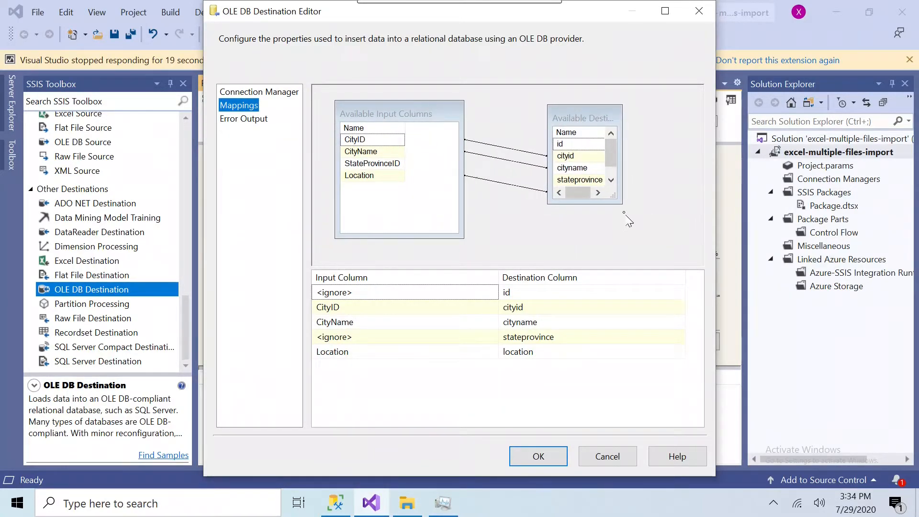
{"action": "left_click_drag", "start_coordinate": [620, 202], "coordinate": [674, 231]}
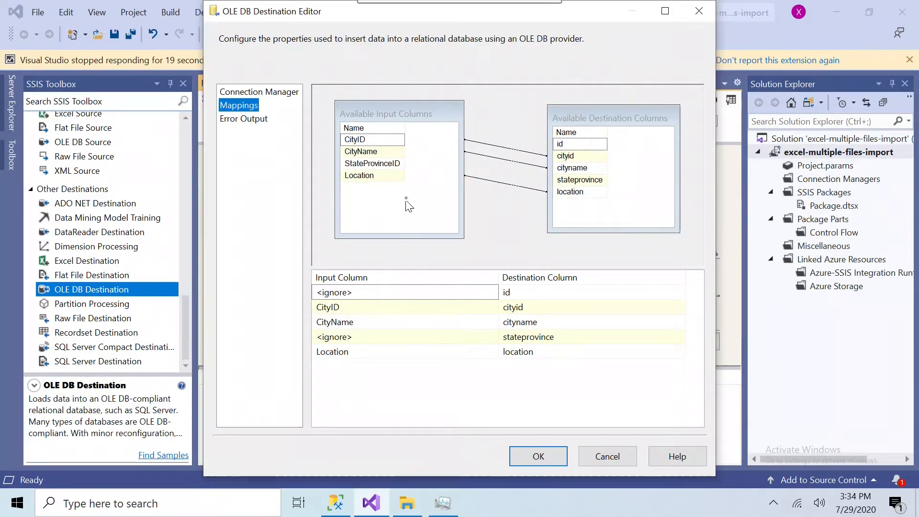
{"action": "left_click_drag", "start_coordinate": [386, 163], "coordinate": [567, 185]}
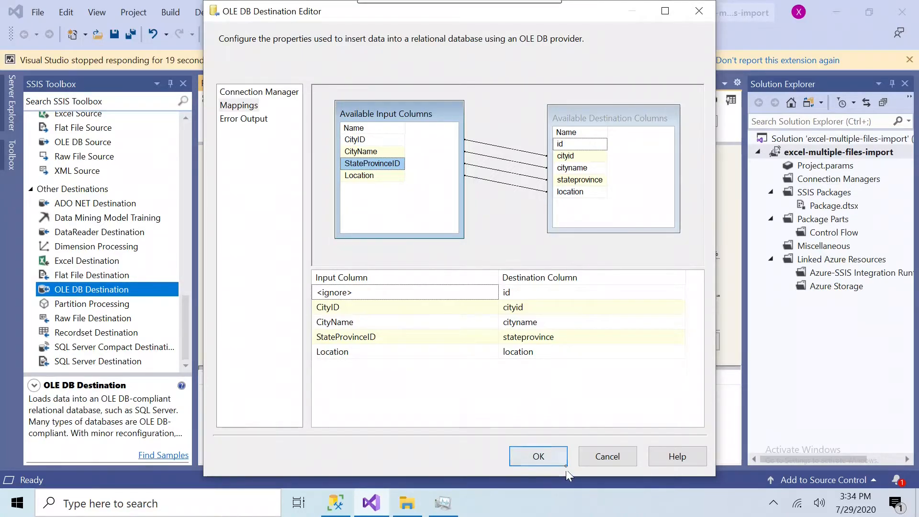
{"action": "left_click", "coordinate": [556, 457]}
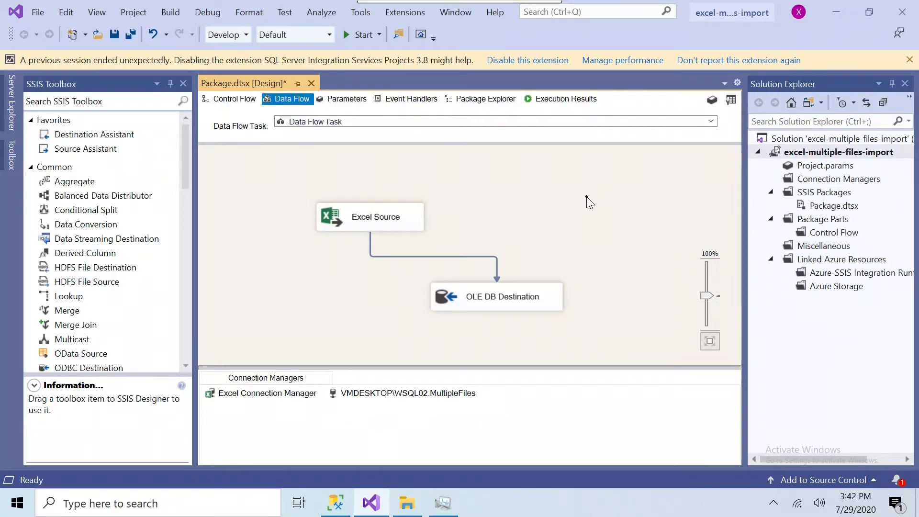
Step: Start a property expression for the Excel Connection Manager, choosing ExcelFilePath as the property
{"action": "left_click", "coordinate": [305, 396]}
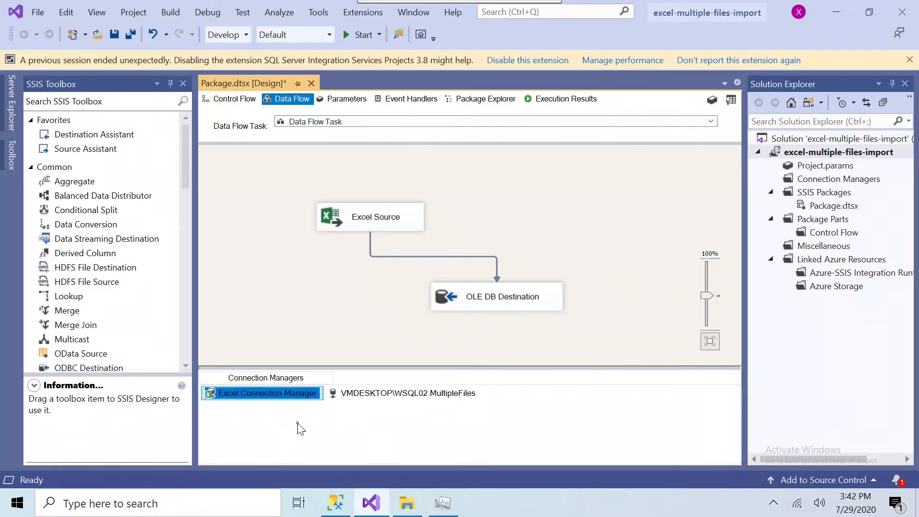
{"action": "right_click", "coordinate": [271, 398]}
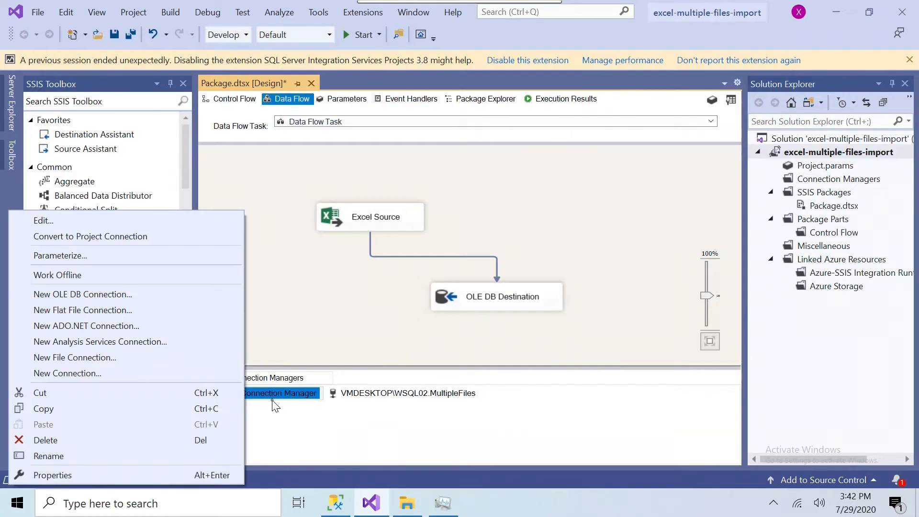
{"action": "left_click", "coordinate": [167, 476]}
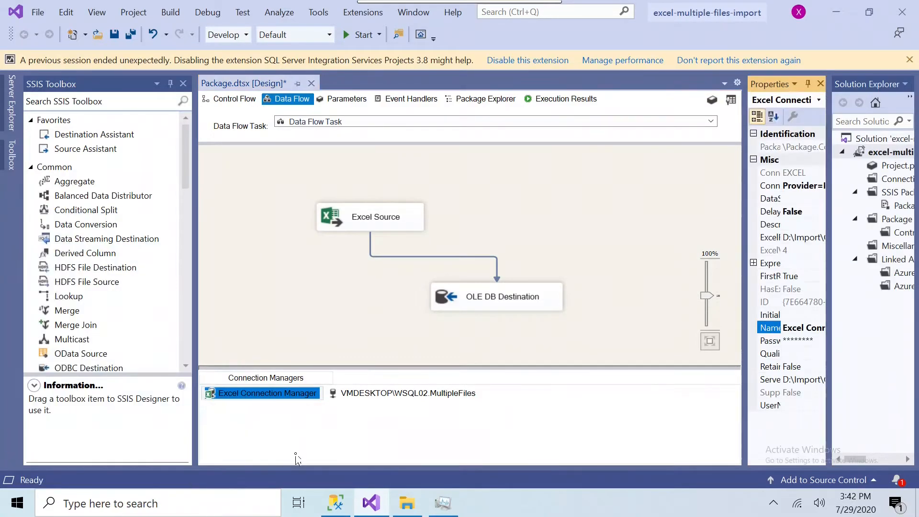
{"action": "left_click_drag", "start_coordinate": [744, 214], "coordinate": [599, 213]}
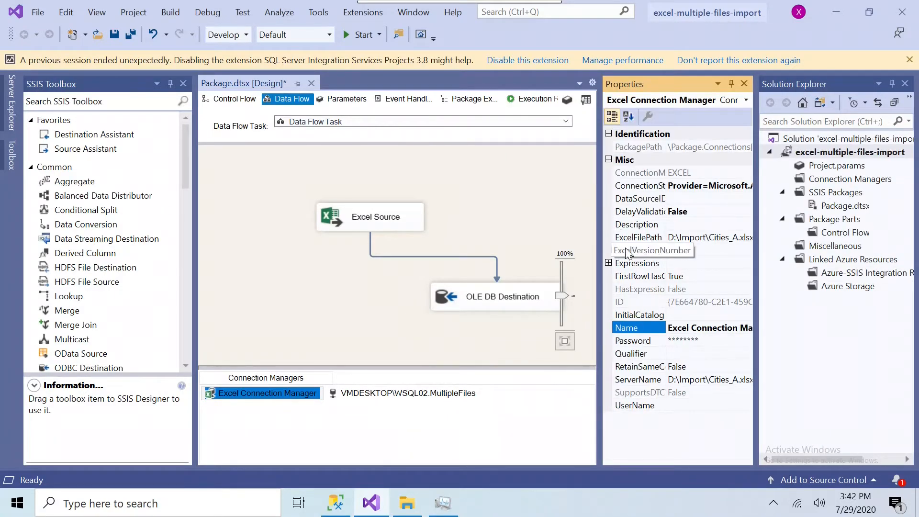
{"action": "left_click", "coordinate": [715, 264]}
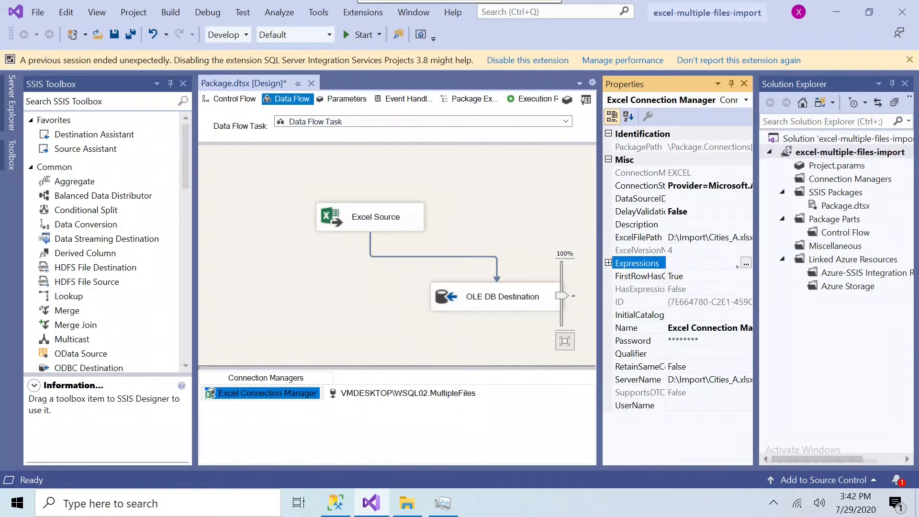
{"action": "left_click", "coordinate": [746, 264]}
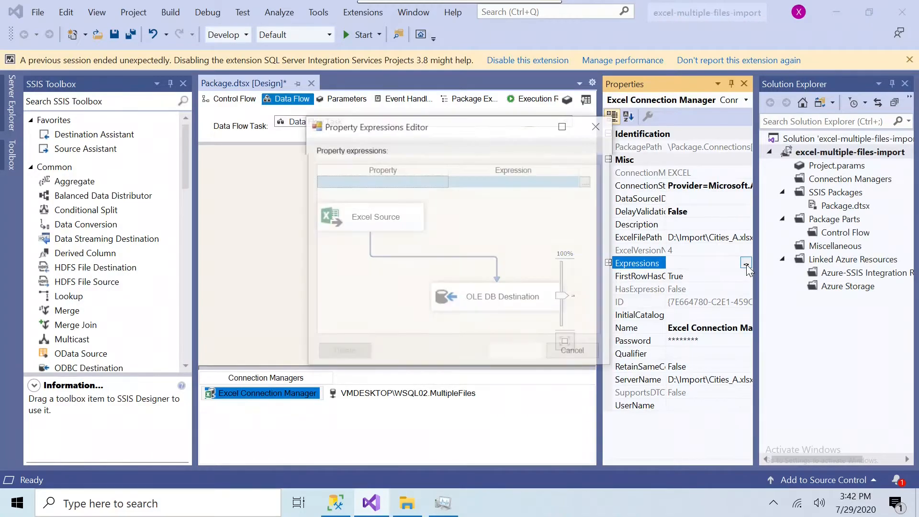
{"action": "left_click", "coordinate": [442, 182]}
{"action": "left_click", "coordinate": [441, 181]}
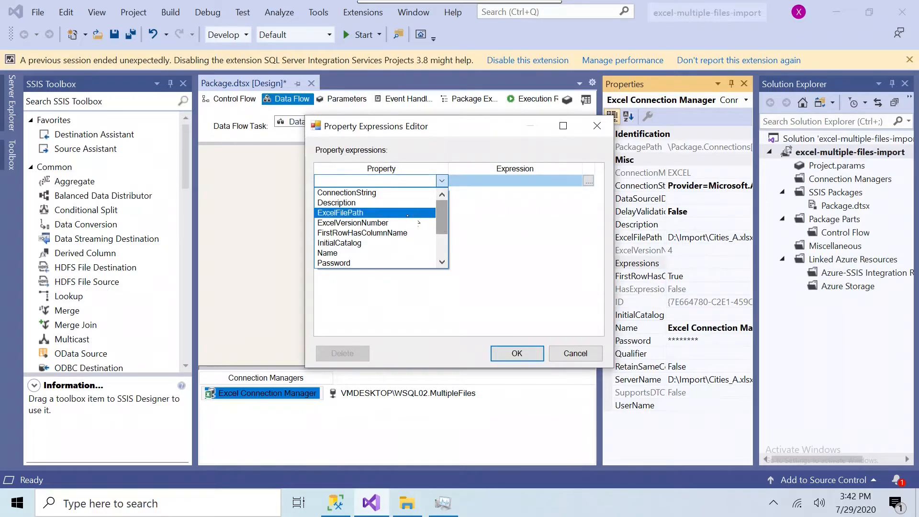
{"action": "left_click", "coordinate": [386, 219]}
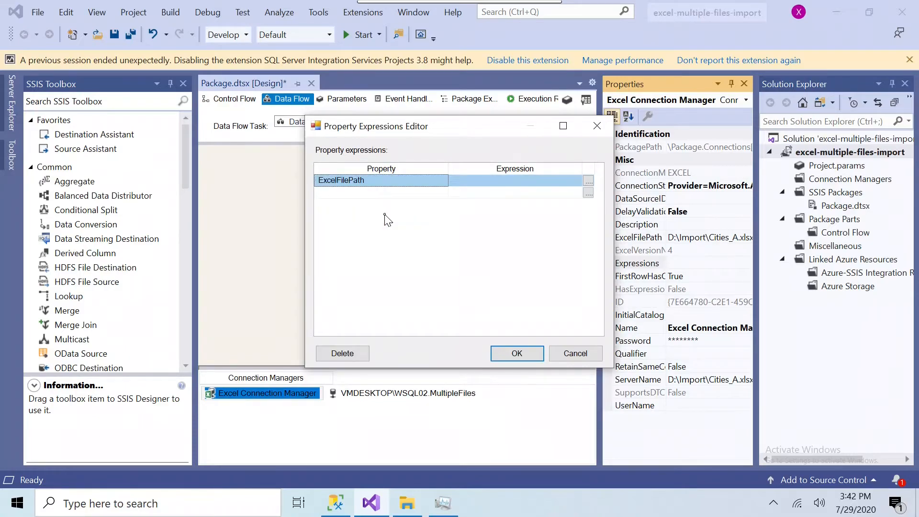
Step: Build and evaluate the expression @[User::var_filename] for ExcelFilePath, and apply it to the connection manager
{"action": "left_click", "coordinate": [585, 183]}
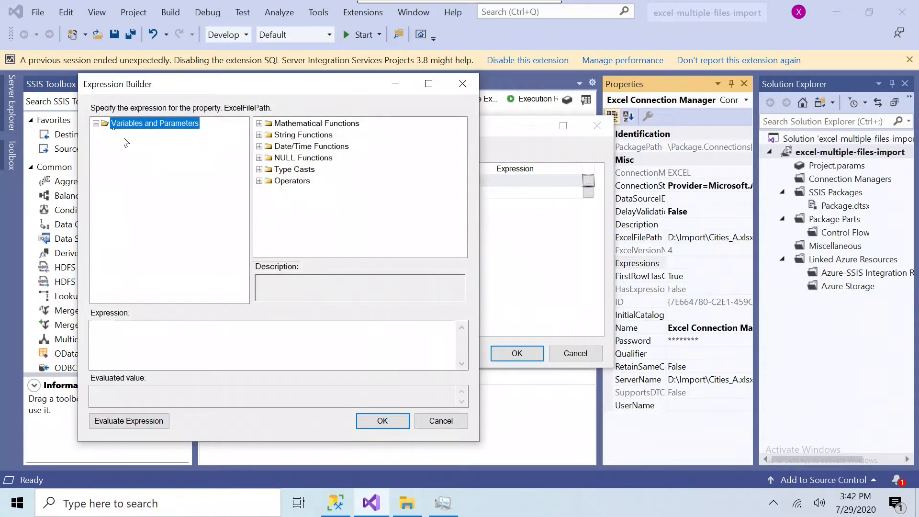
{"action": "left_click", "coordinate": [96, 123]}
{"action": "left_click", "coordinate": [159, 146]}
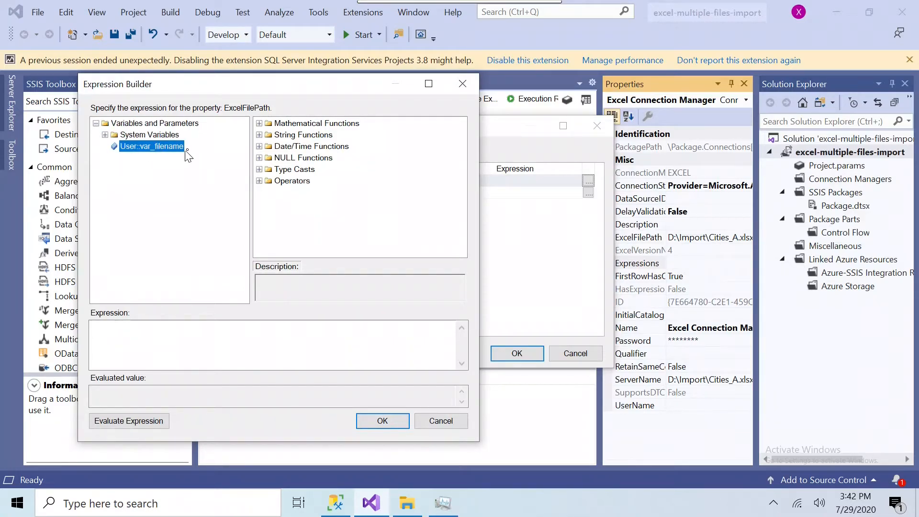
{"action": "left_click_drag", "start_coordinate": [168, 152], "coordinate": [152, 346]}
{"action": "left_click", "coordinate": [131, 422]}
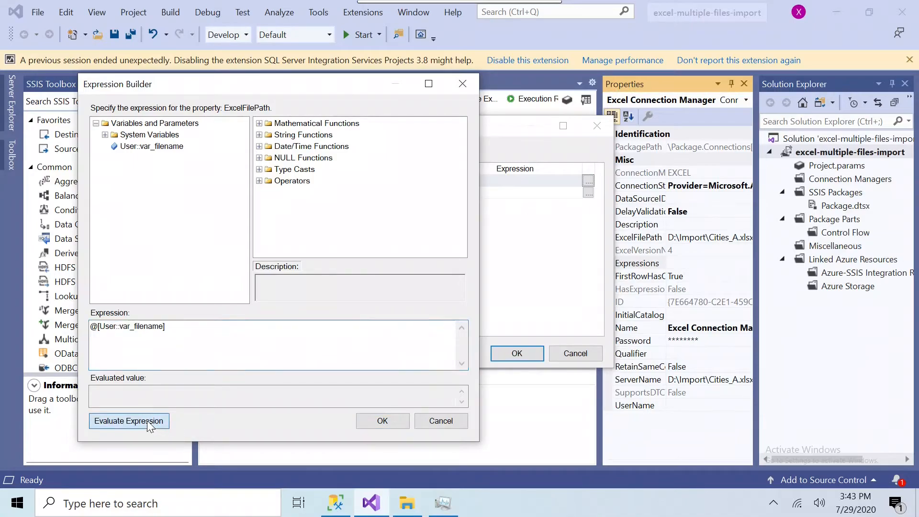
{"action": "left_click", "coordinate": [383, 421]}
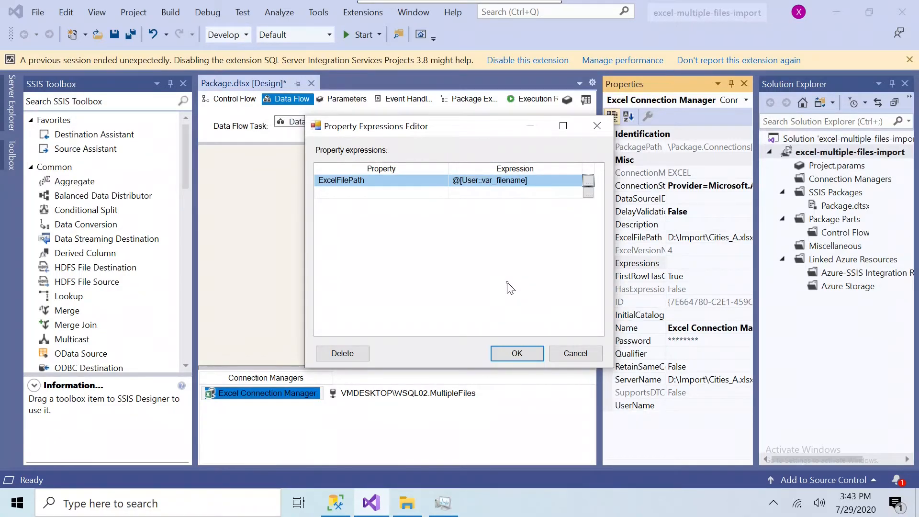
{"action": "left_click", "coordinate": [533, 358]}
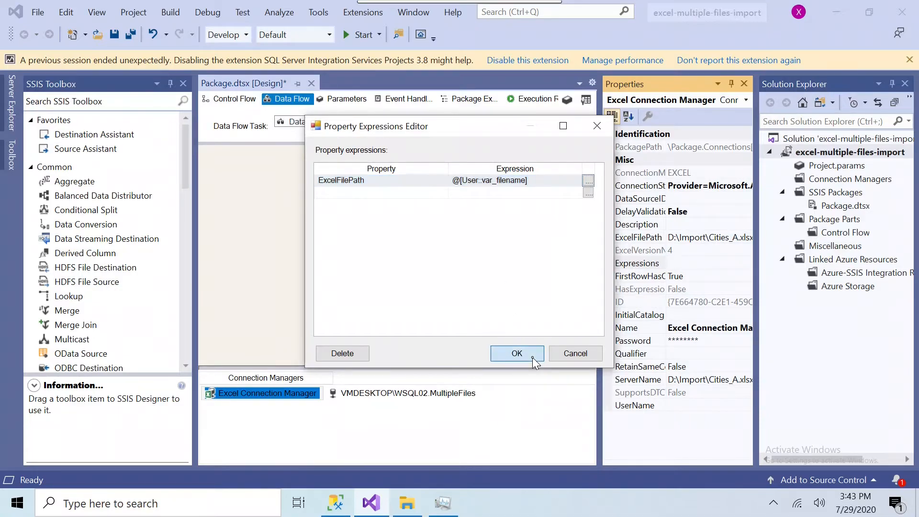
Step: Set the value of the var_filename variable to D:\Import\Cities_A.xlsx and save the package
{"action": "left_click", "coordinate": [554, 235]}
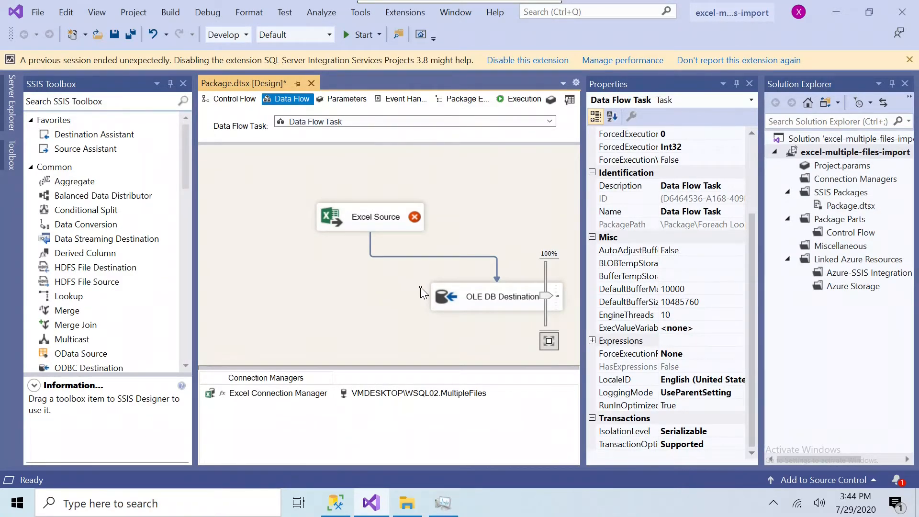
{"action": "right_click", "coordinate": [265, 223]}
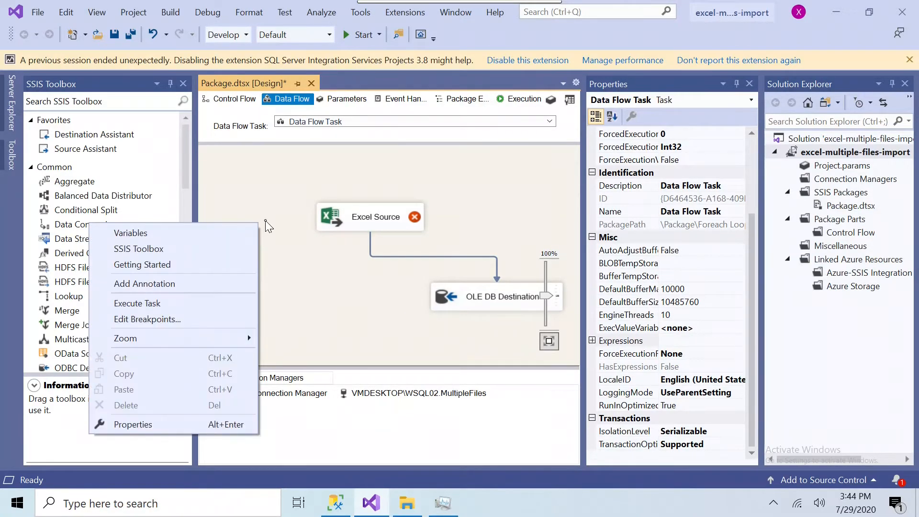
{"action": "left_click", "coordinate": [196, 234]}
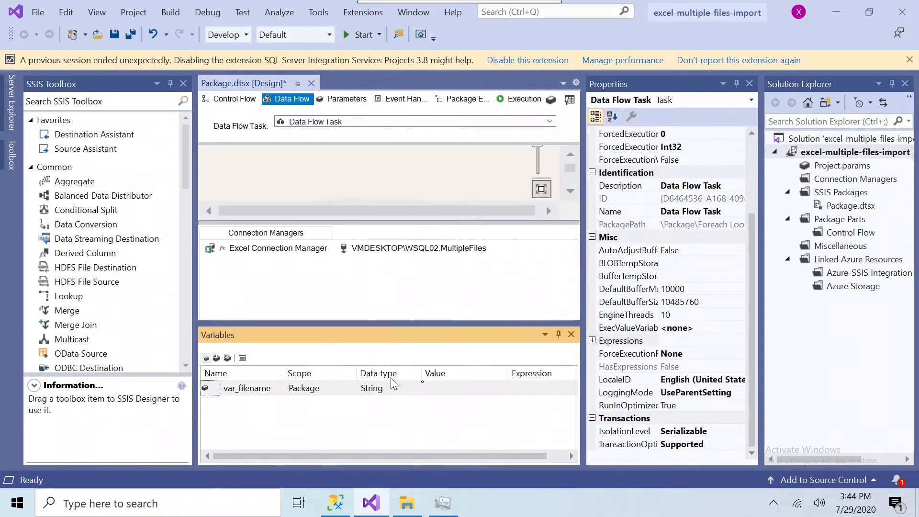
{"action": "left_click", "coordinate": [406, 502]}
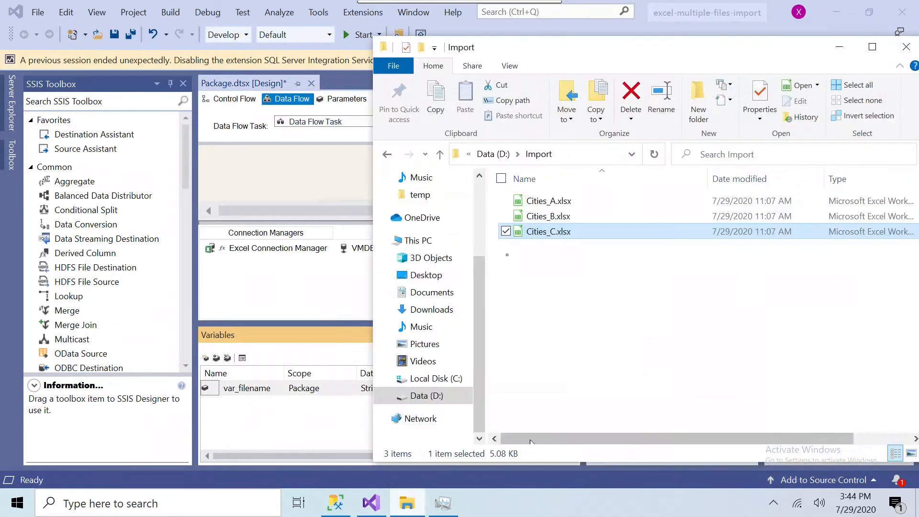
{"action": "left_click", "coordinate": [574, 154]}
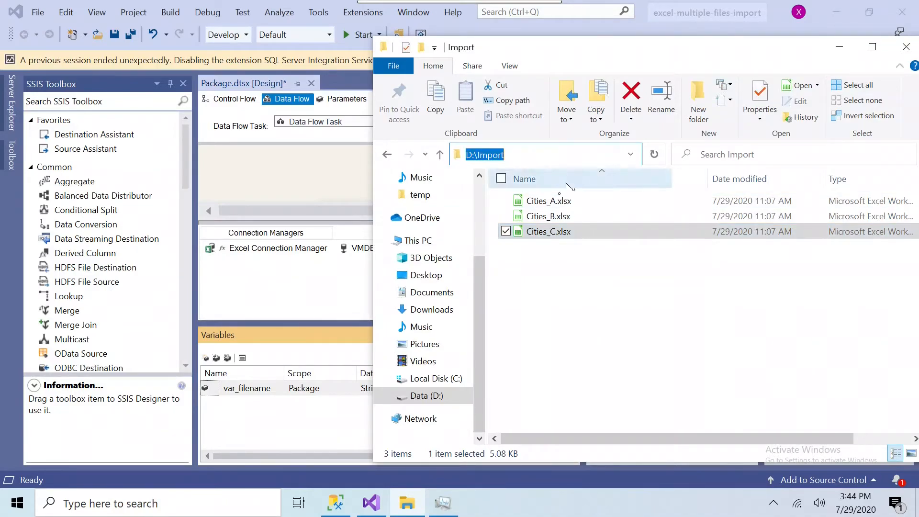
{"action": "key", "text": "alt+Tab"}
{"action": "left_click", "coordinate": [523, 389]}
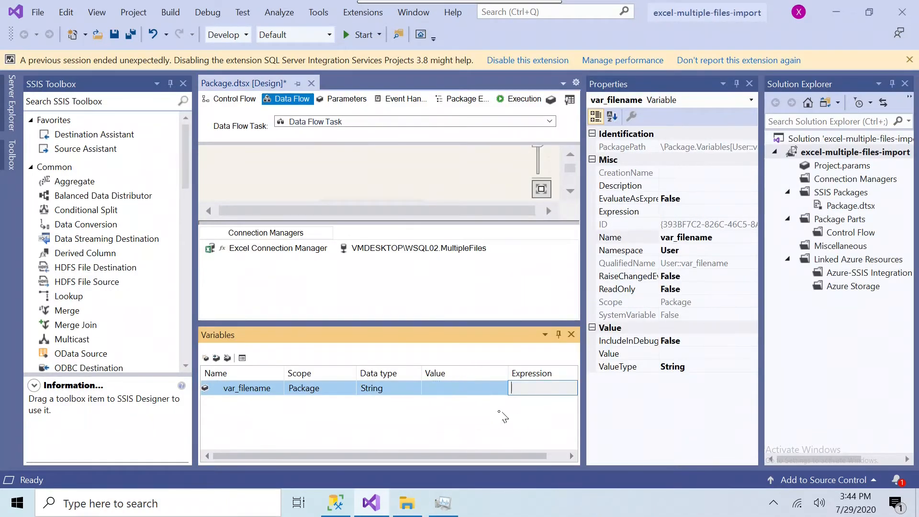
{"action": "left_click", "coordinate": [452, 389]}
{"action": "type", "text": "D:\\Import\\Cities_A.xls"}
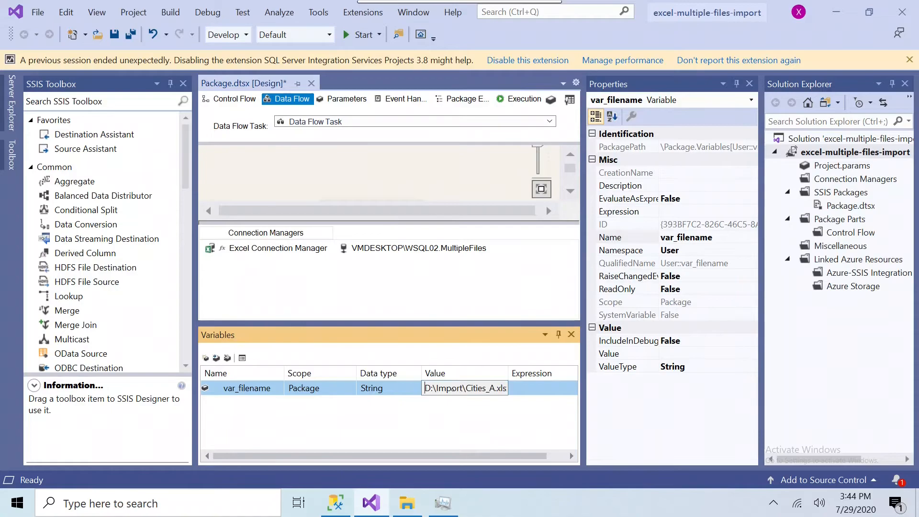
{"action": "key", "text": "Return"}
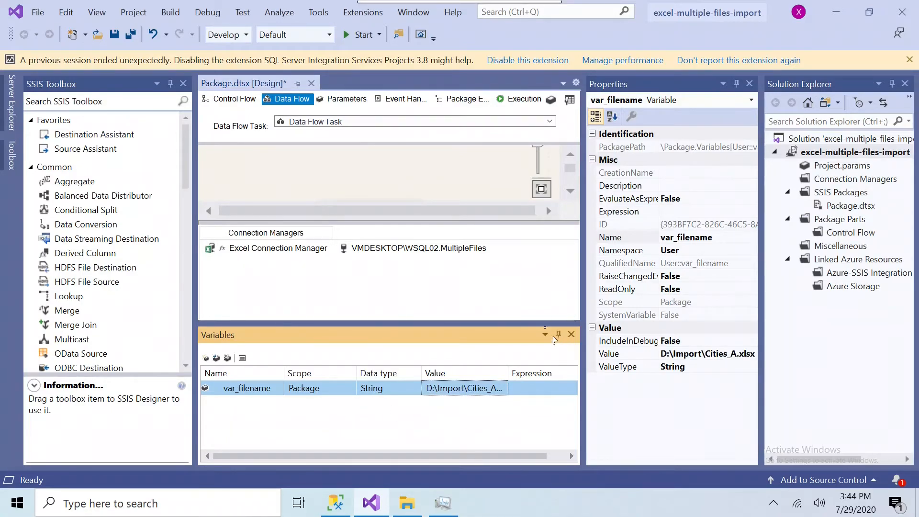
{"action": "left_click", "coordinate": [572, 333]}
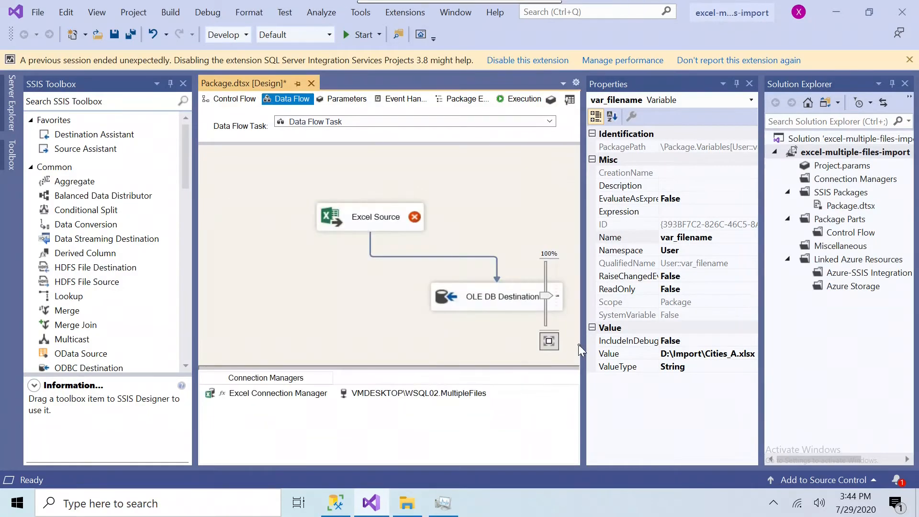
{"action": "left_click", "coordinate": [114, 34]}
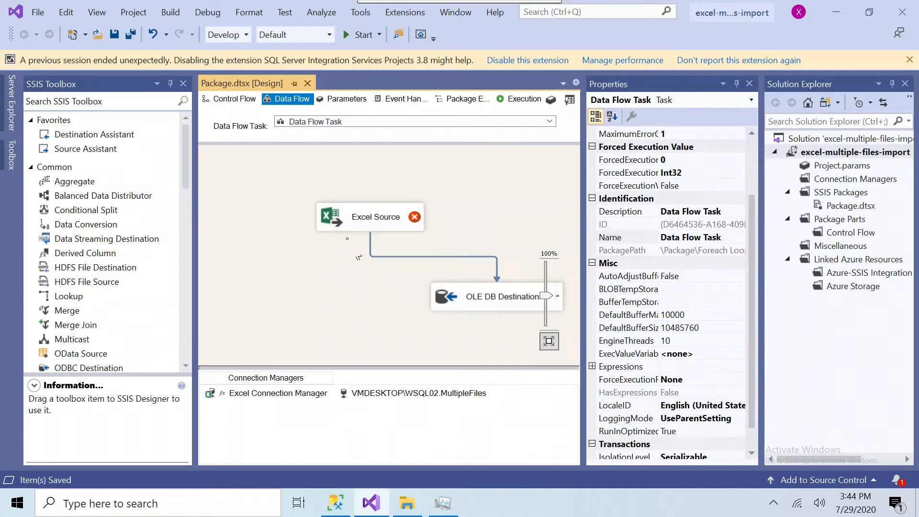
Step: Reopen the Excel Source's settings, preview the Sheet1$ data, check the column list, and accept the settings
{"action": "left_click", "coordinate": [337, 223]}
{"action": "double_click", "coordinate": [338, 223]}
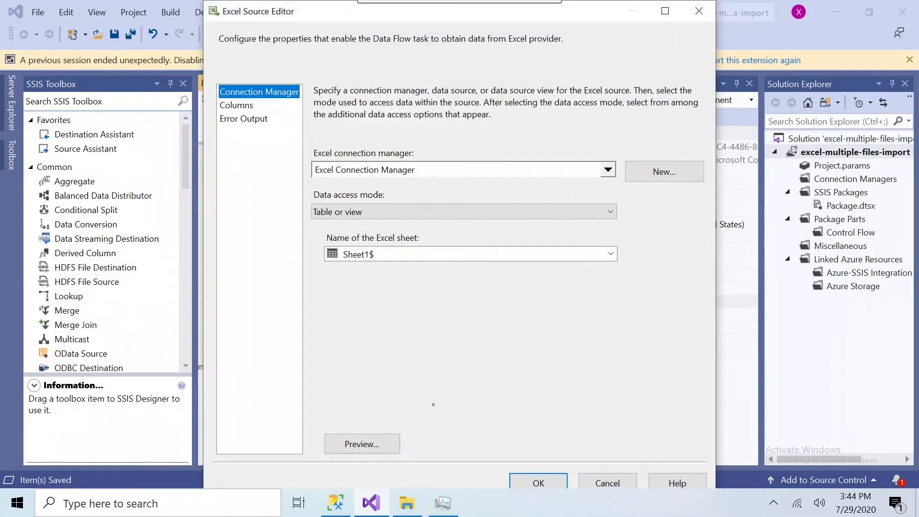
{"action": "left_click", "coordinate": [374, 447]}
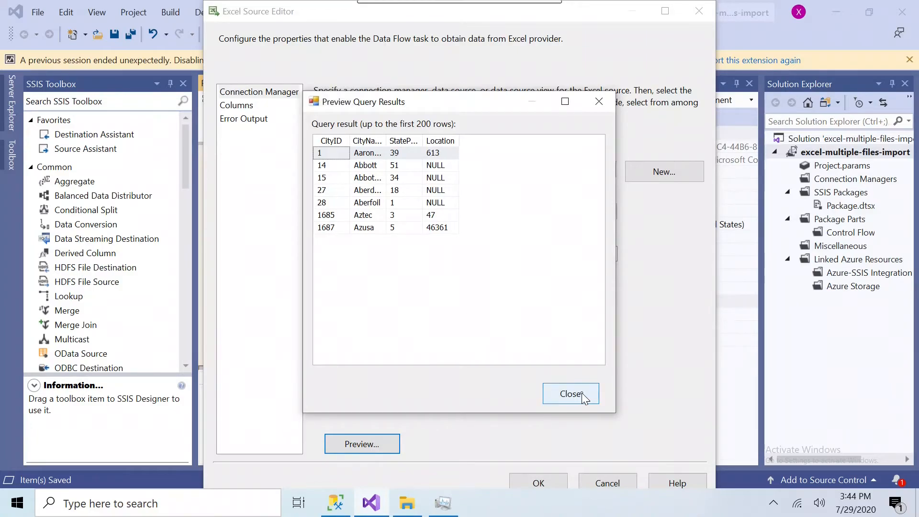
{"action": "left_click", "coordinate": [574, 399]}
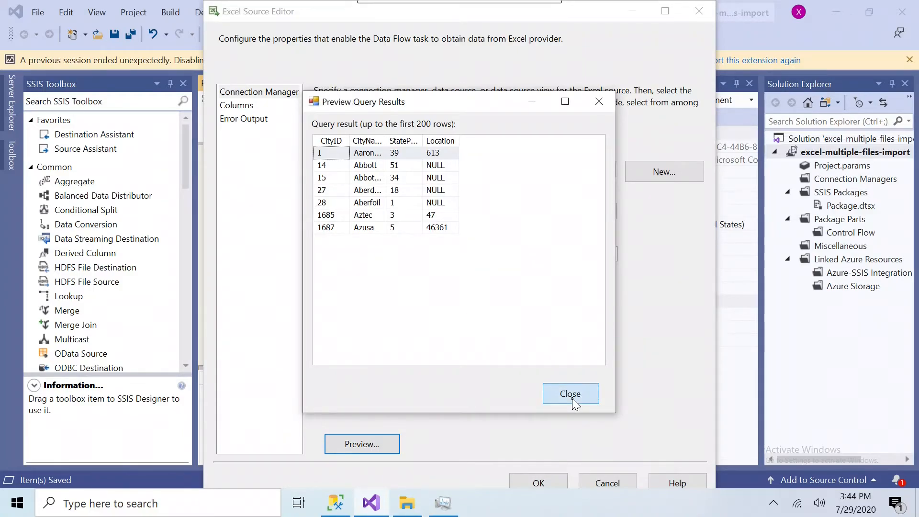
{"action": "left_click", "coordinate": [239, 106]}
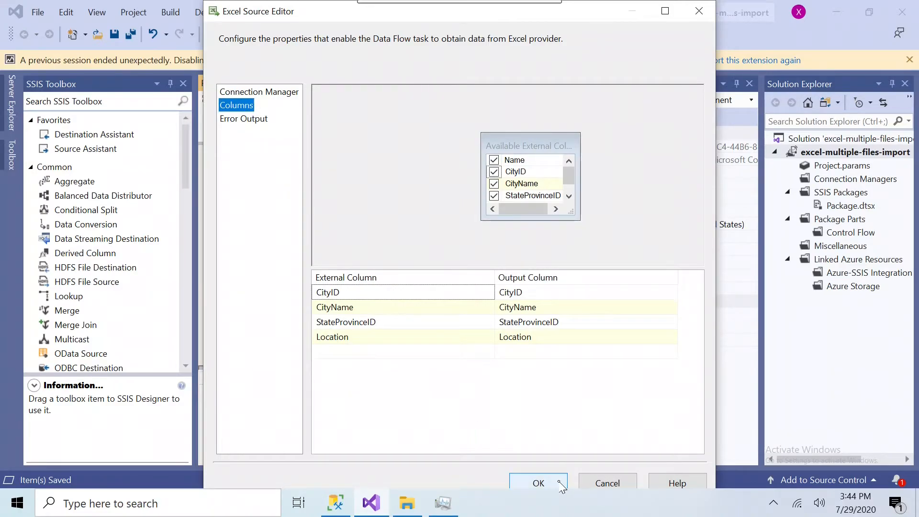
{"action": "left_click", "coordinate": [558, 481]}
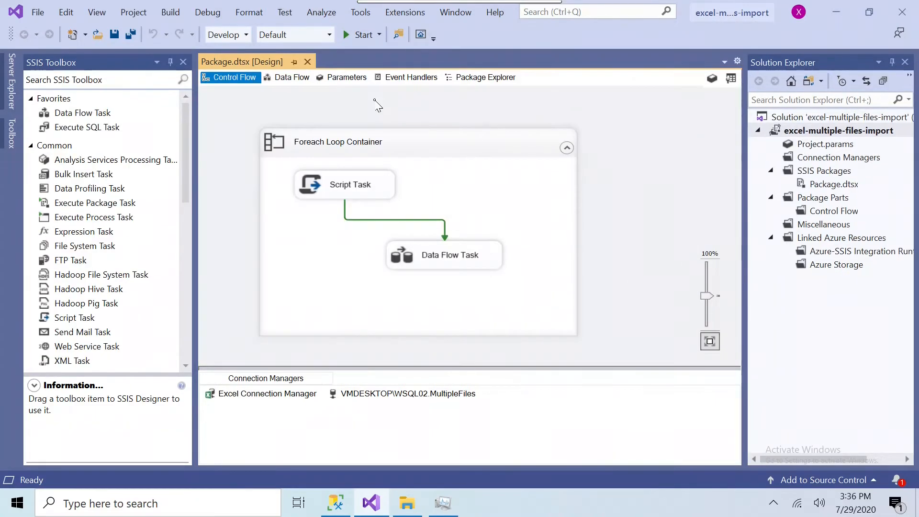
Step: Set Run64BitRuntime to False in the excel-multiple-files-import project's debugging properties and apply the change
{"action": "right_click", "coordinate": [818, 139]}
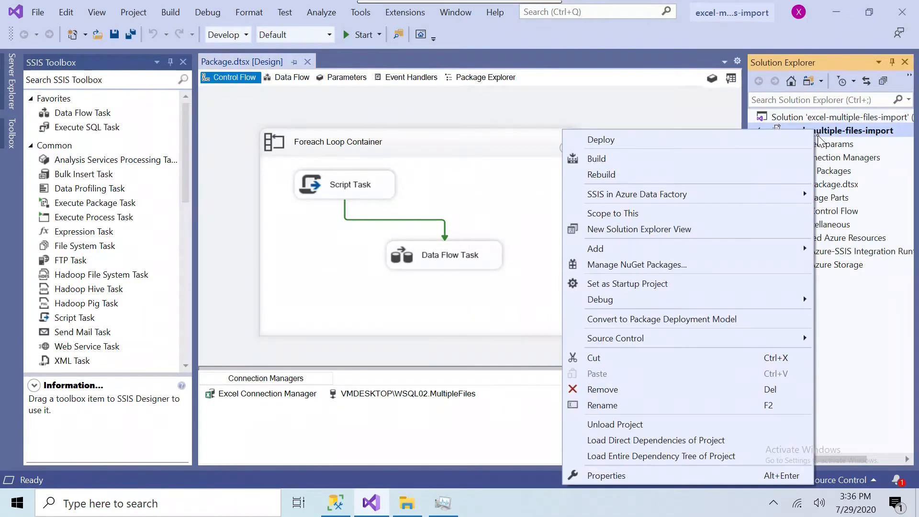
{"action": "left_click", "coordinate": [670, 479]}
{"action": "left_click_drag", "start_coordinate": [590, 61], "coordinate": [647, 53]}
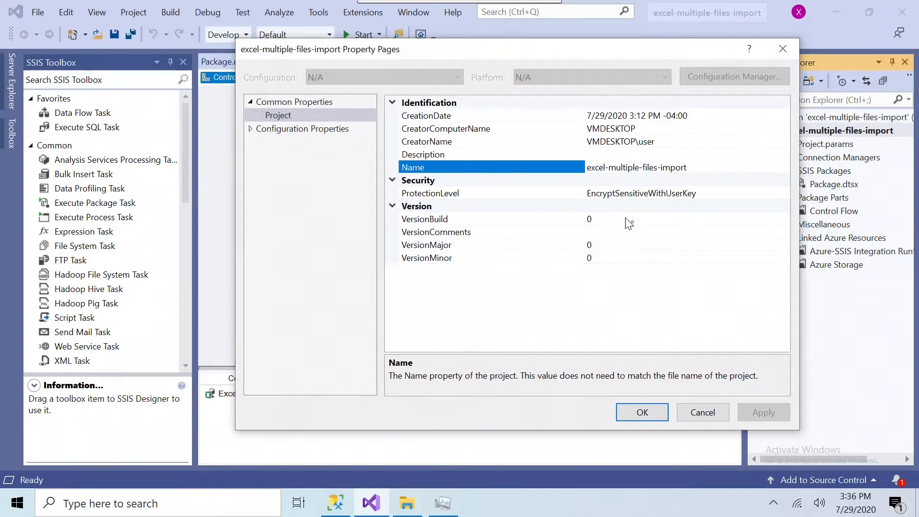
{"action": "left_click", "coordinate": [258, 130]}
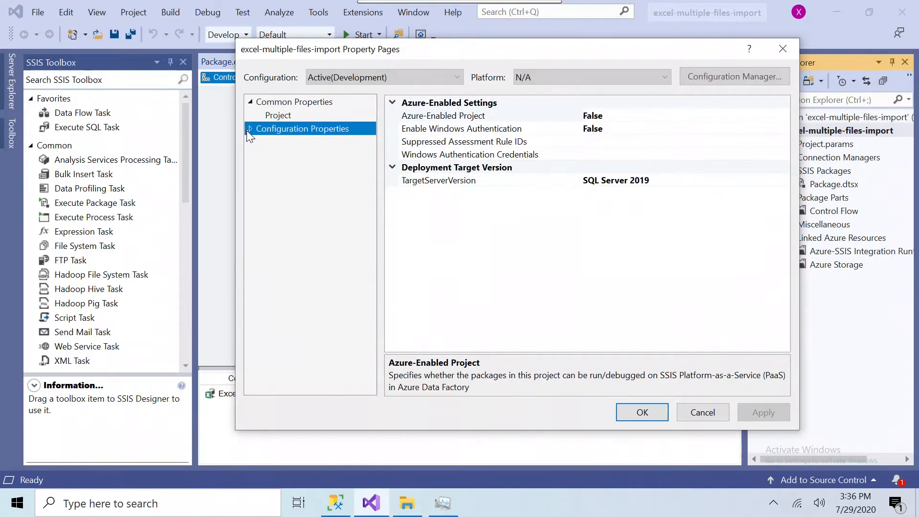
{"action": "left_click", "coordinate": [250, 129]}
{"action": "left_click", "coordinate": [271, 143]}
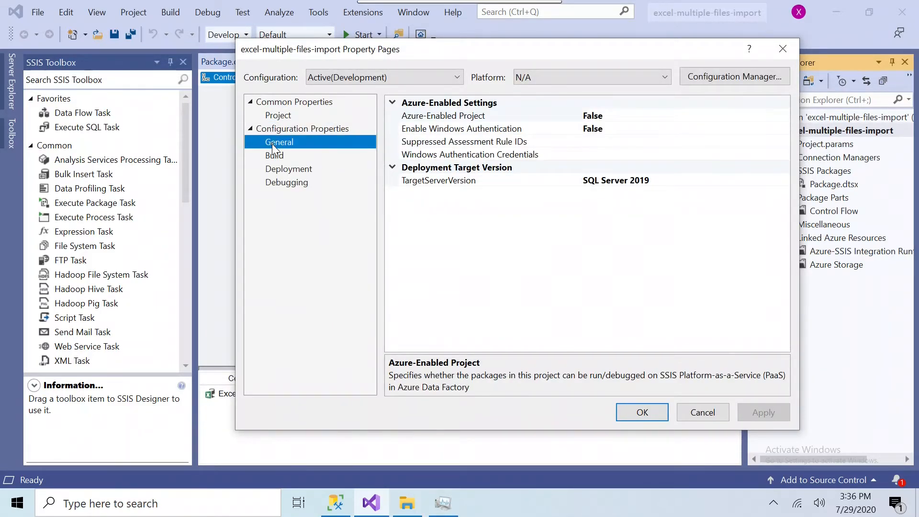
{"action": "left_click", "coordinate": [292, 184]}
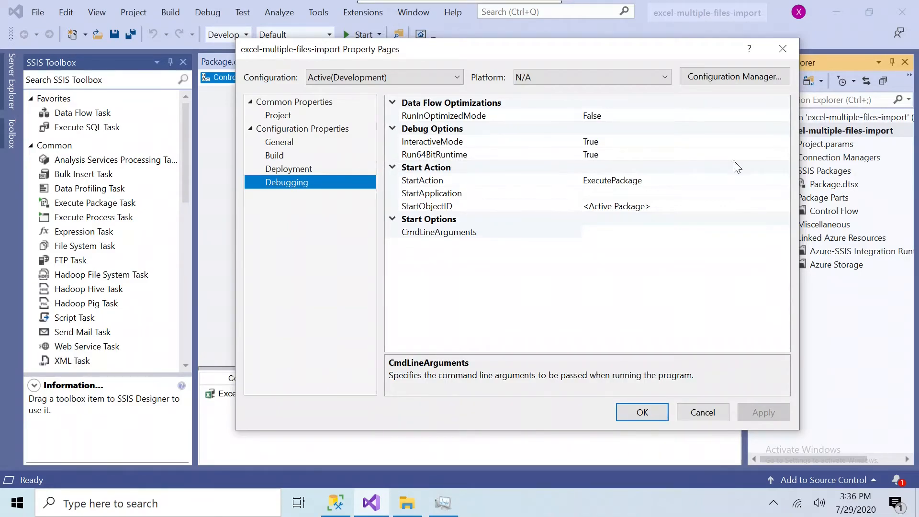
{"action": "left_click", "coordinate": [761, 154]}
{"action": "left_click", "coordinate": [782, 154]}
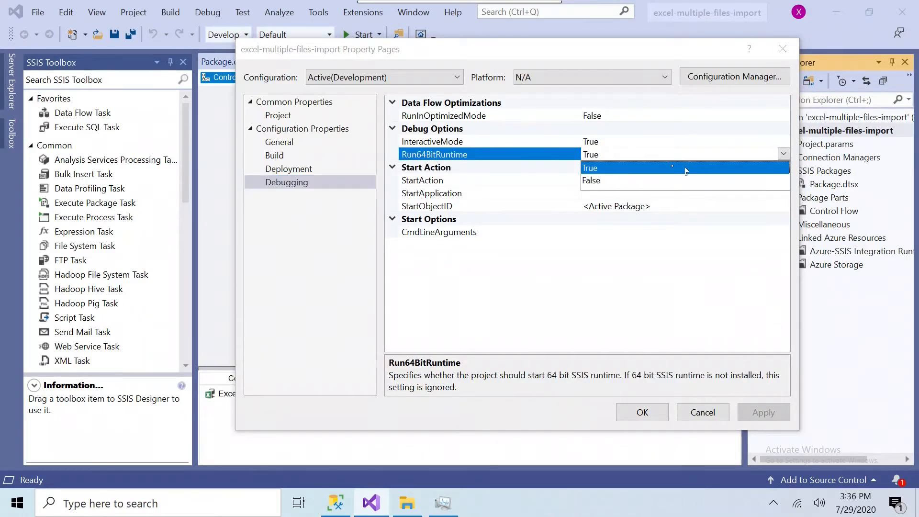
{"action": "left_click", "coordinate": [659, 181]}
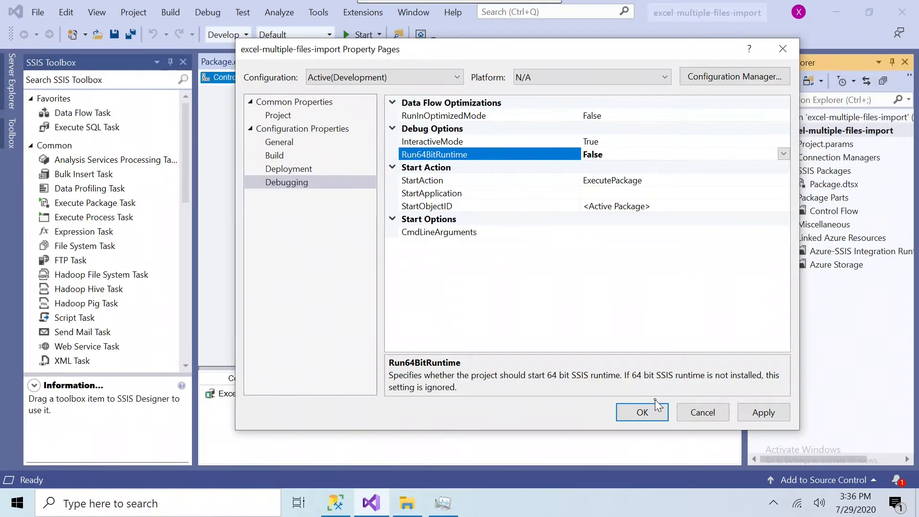
{"action": "left_click", "coordinate": [763, 412]}
{"action": "left_click", "coordinate": [642, 413]}
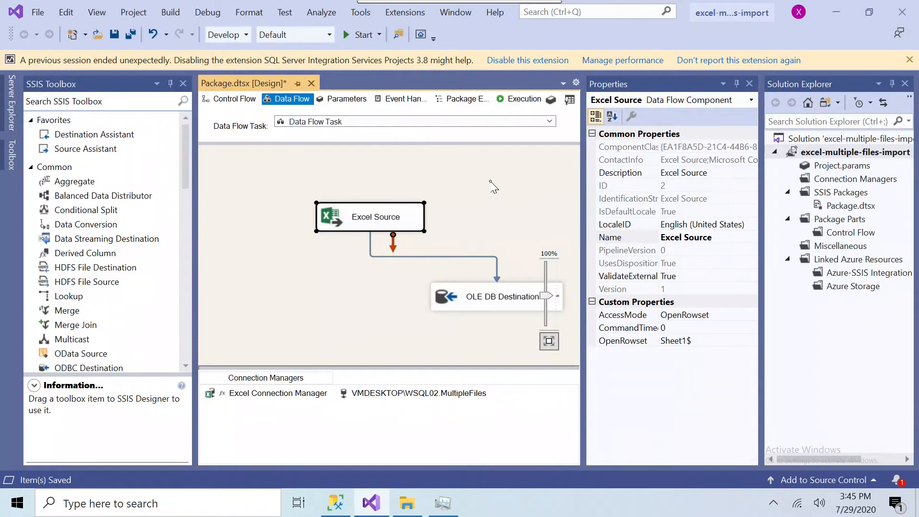
Step: Run the package from the control flow and acknowledge each file path message so the loop completes
{"action": "left_click", "coordinate": [240, 102]}
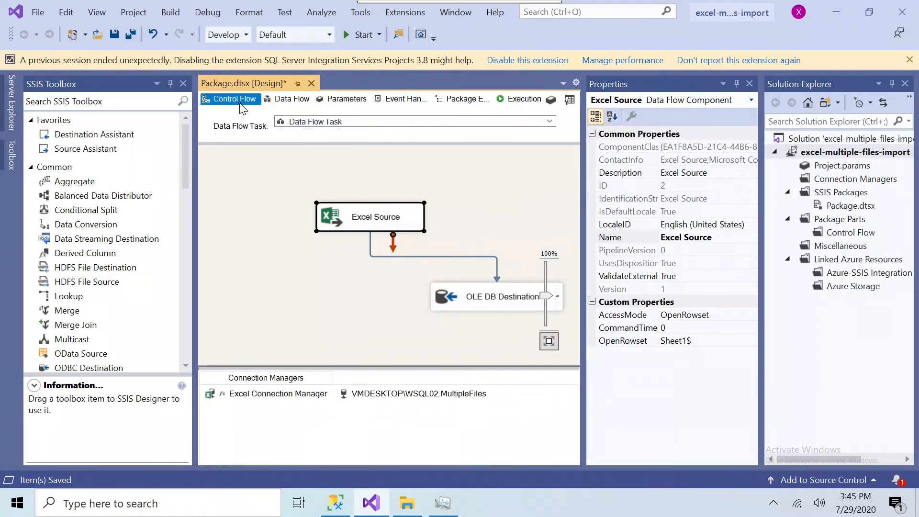
{"action": "left_click", "coordinate": [358, 35]}
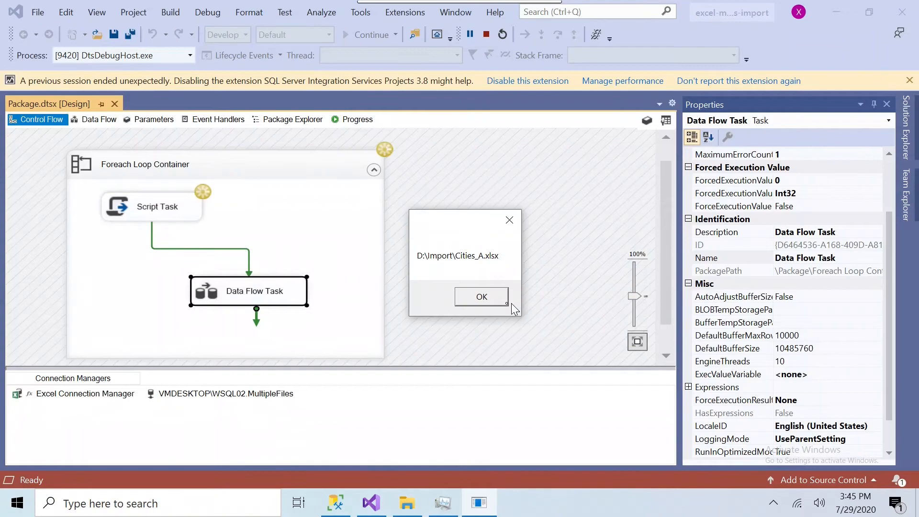
{"action": "left_click", "coordinate": [486, 297]}
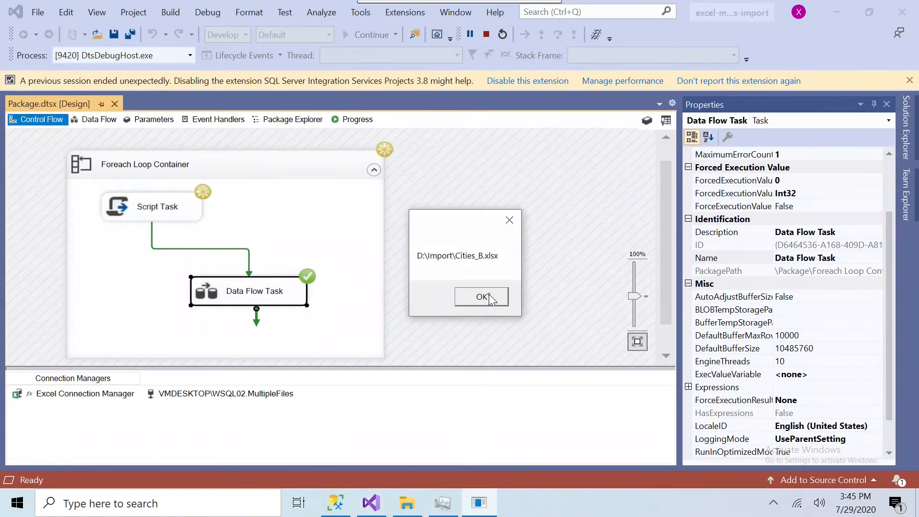
{"action": "left_click", "coordinate": [485, 297]}
{"action": "left_click", "coordinate": [489, 296]}
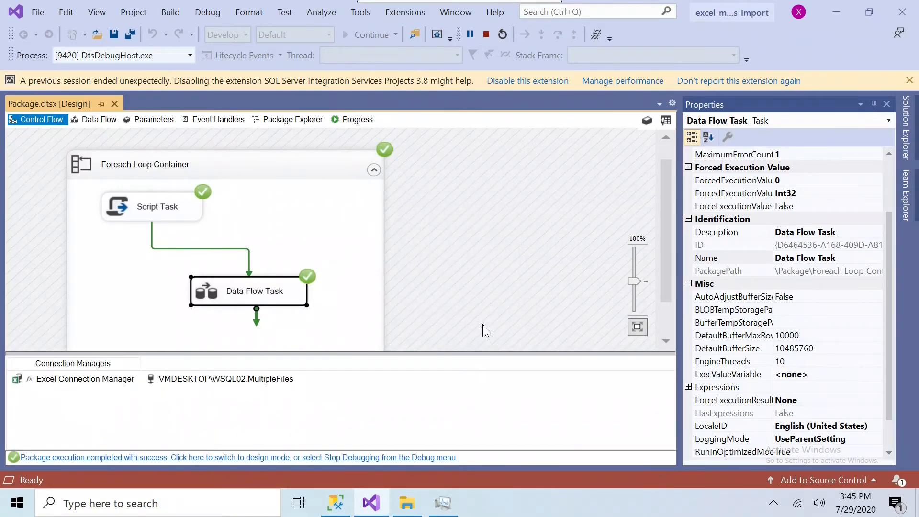
Step: Rerun the SELECT TOP (1000) query in SQL Server Management Studio, examine the imported city rows, and return to Visual Studio
{"action": "left_click", "coordinate": [333, 499]}
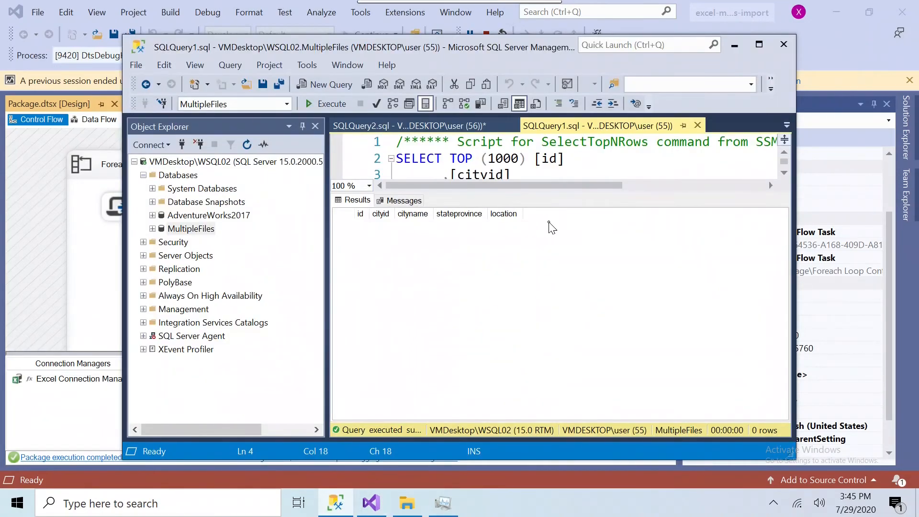
{"action": "left_click", "coordinate": [324, 104]}
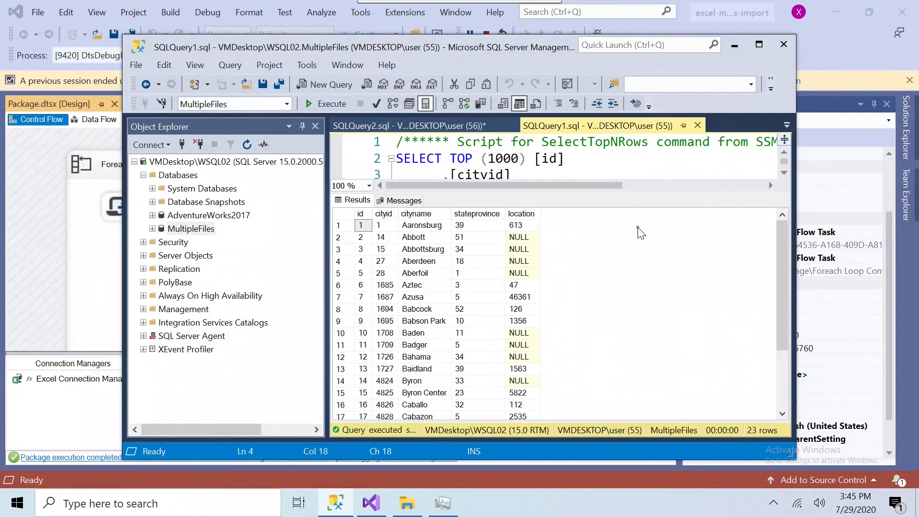
{"action": "mouse_move", "coordinate": [779, 251]}
{"action": "left_mouse_down"}
{"action": "mouse_move", "coordinate": [789, 323]}
{"action": "mouse_move", "coordinate": [792, 262]}
{"action": "left_mouse_up"}
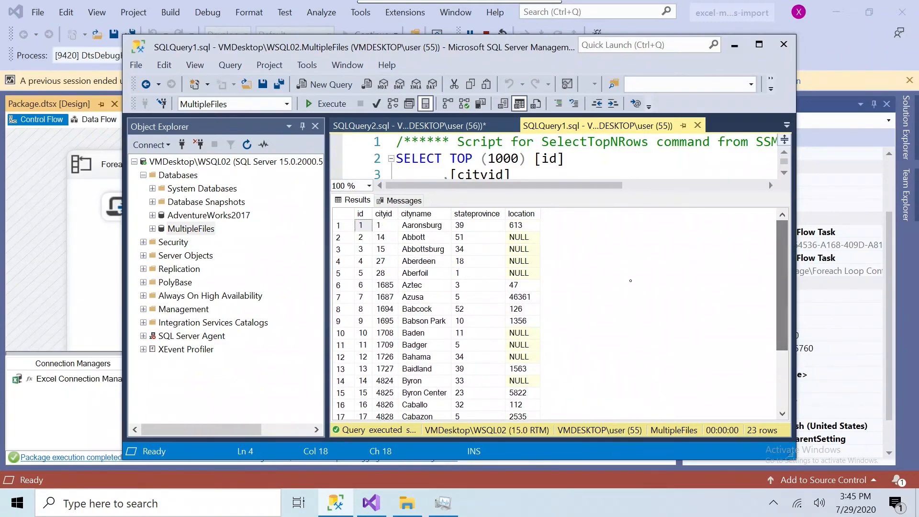
{"action": "left_click", "coordinate": [362, 214]}
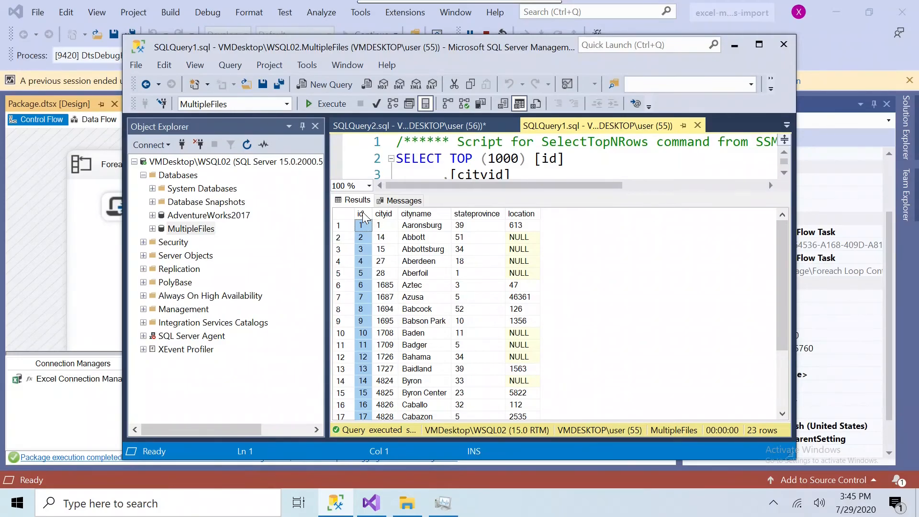
{"action": "left_click", "coordinate": [734, 44]}
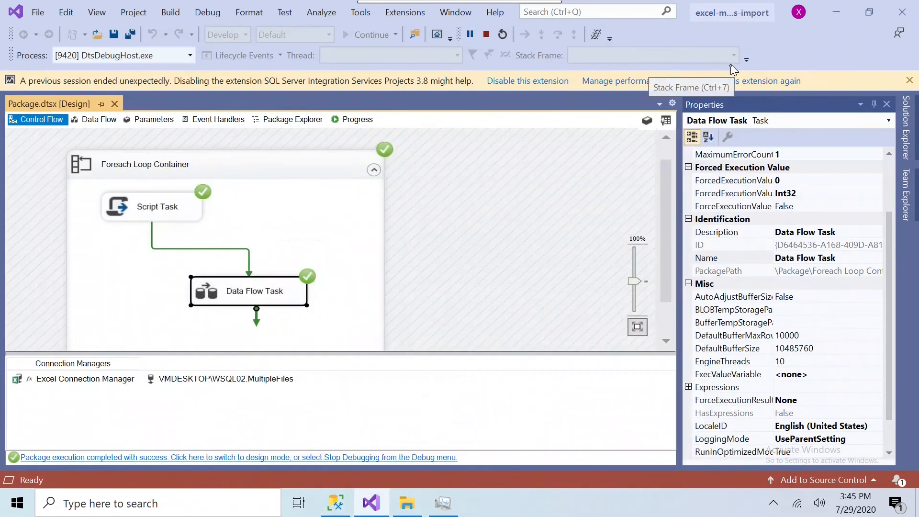
Step: Stop debugging, close the Properties and Output windows, and narrow Solution Explorer to enlarge the design surface
{"action": "left_click", "coordinate": [486, 35]}
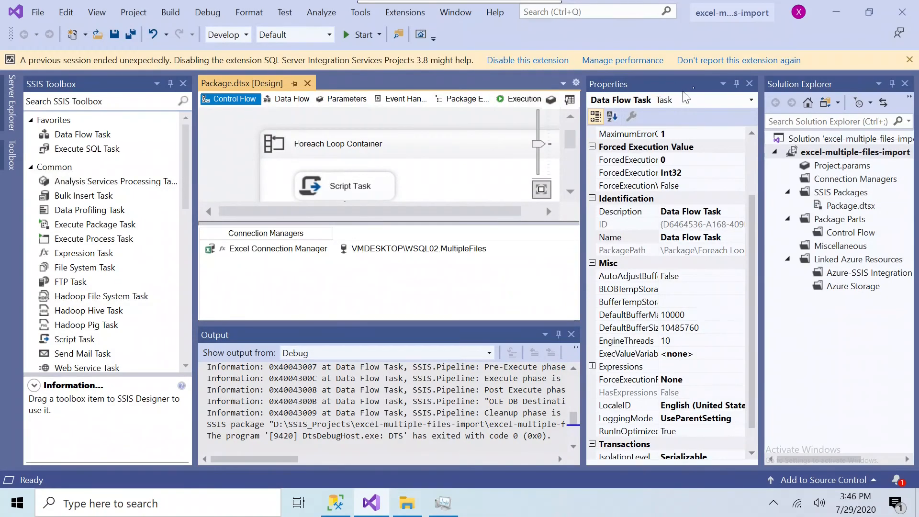
{"action": "left_click", "coordinate": [749, 83]}
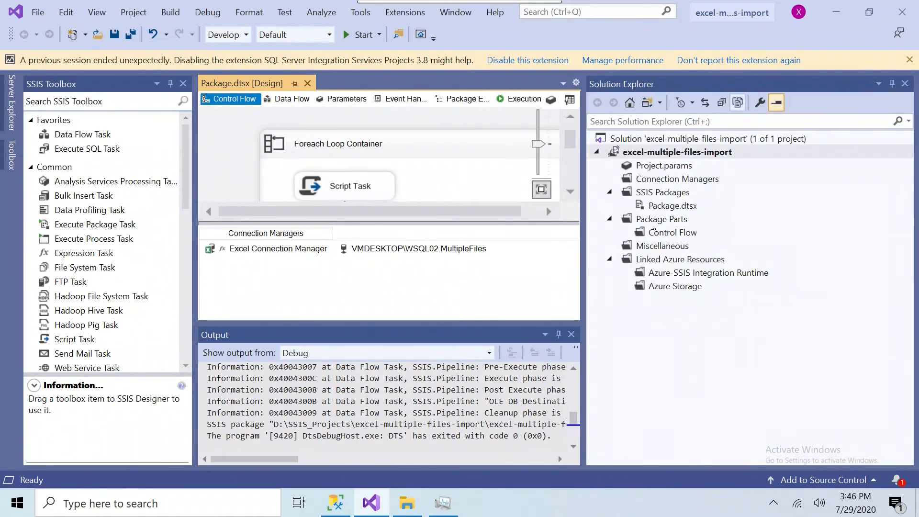
{"action": "left_click", "coordinate": [571, 334]}
{"action": "left_click_drag", "start_coordinate": [584, 300], "coordinate": [704, 293]}
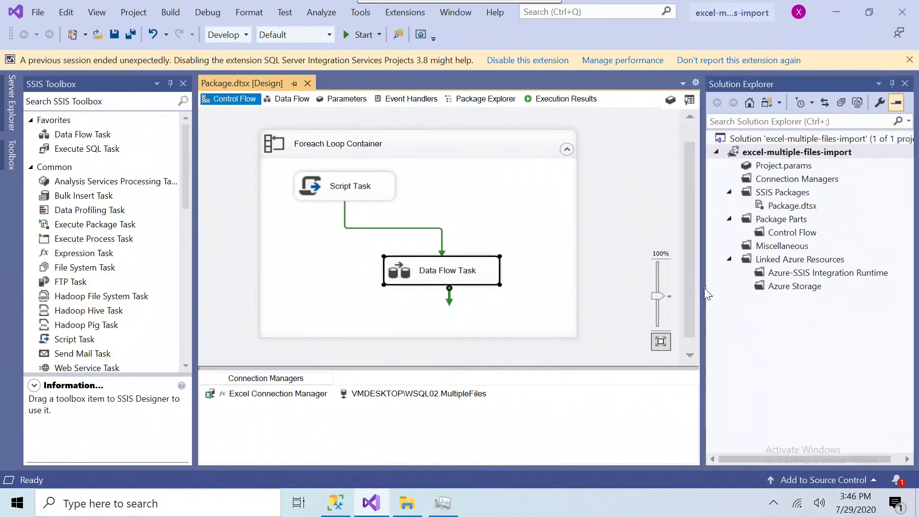
Step: Delete the Script Task from the Foreach Loop Container and move the Data Flow Task to the container's middle
{"action": "left_click", "coordinate": [358, 150]}
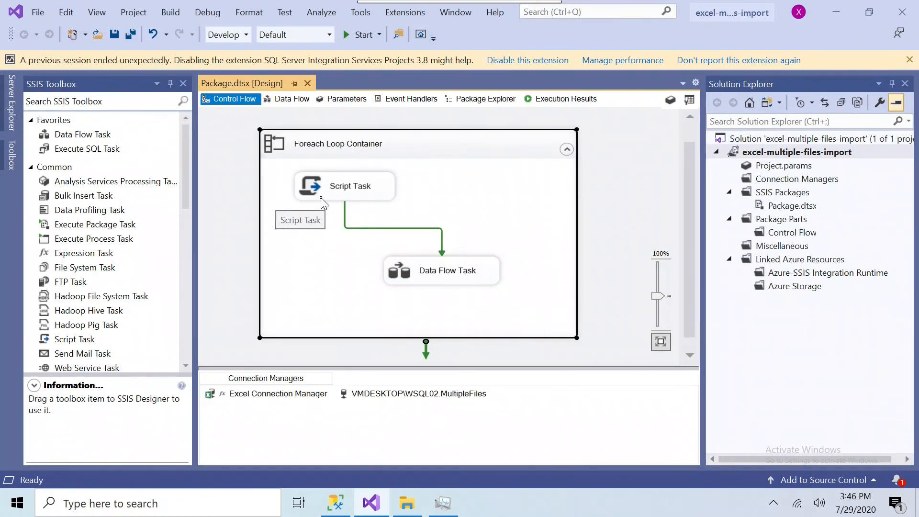
{"action": "right_click", "coordinate": [336, 200]}
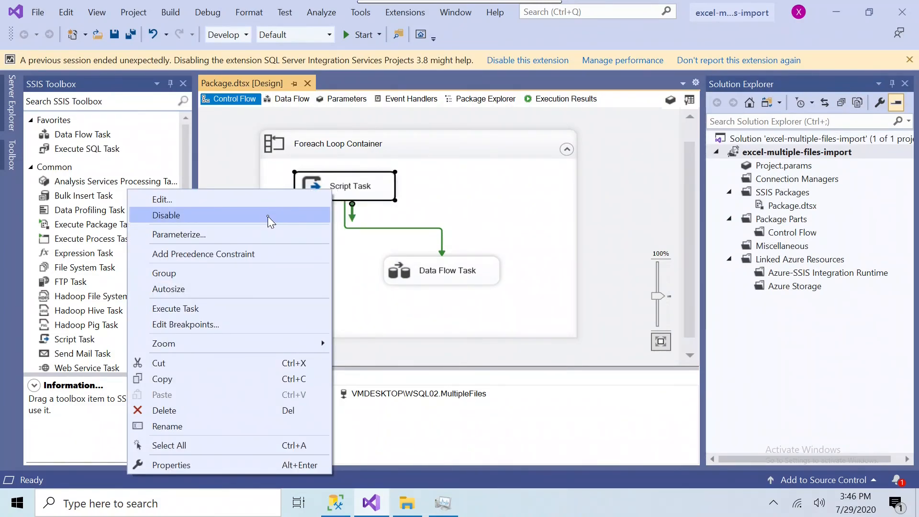
{"action": "left_click", "coordinate": [436, 212]}
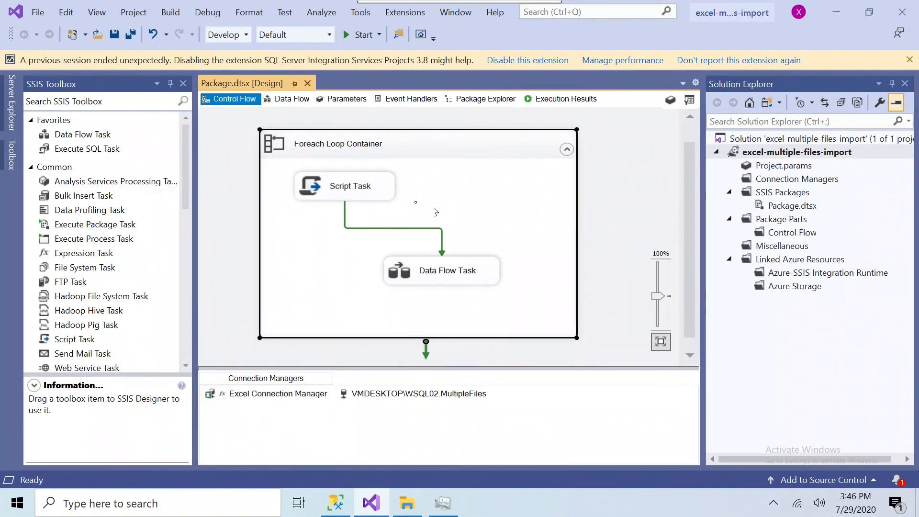
{"action": "left_click", "coordinate": [362, 194]}
{"action": "key", "text": "Delete"}
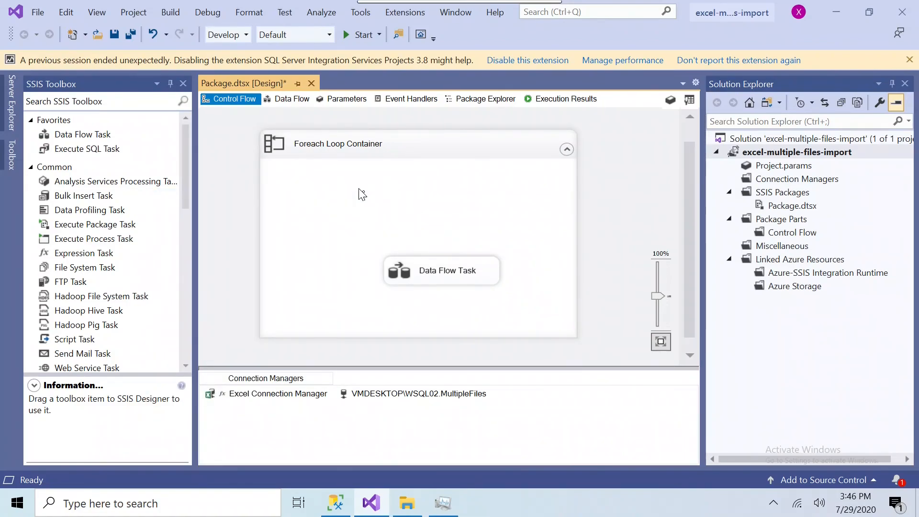
{"action": "left_click_drag", "start_coordinate": [431, 273], "coordinate": [399, 245]}
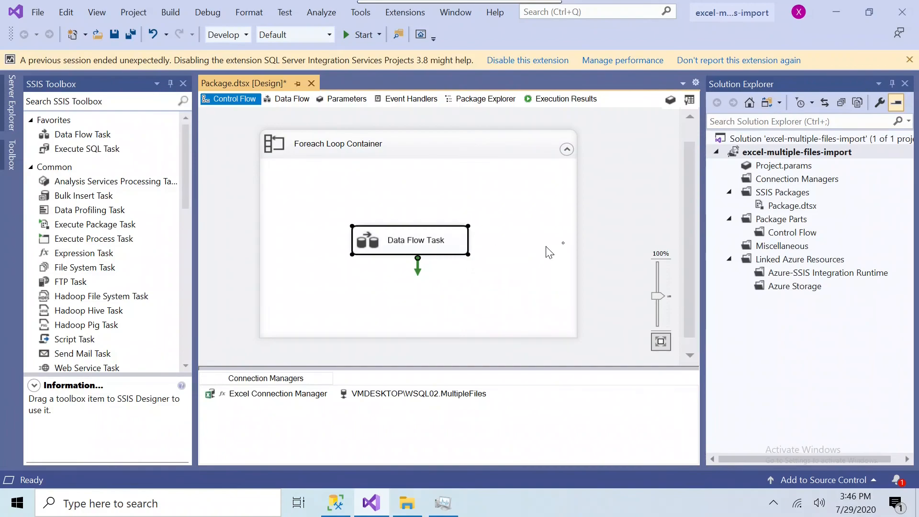
{"action": "left_click", "coordinate": [604, 217]}
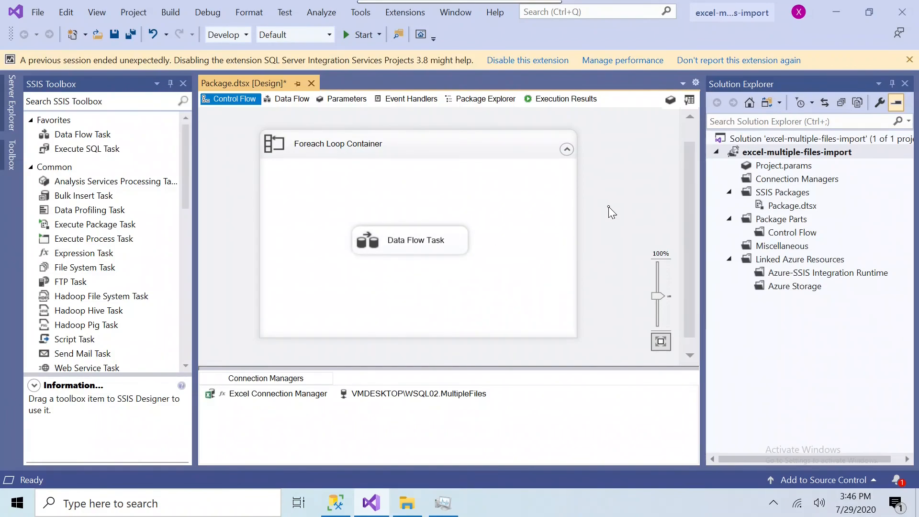